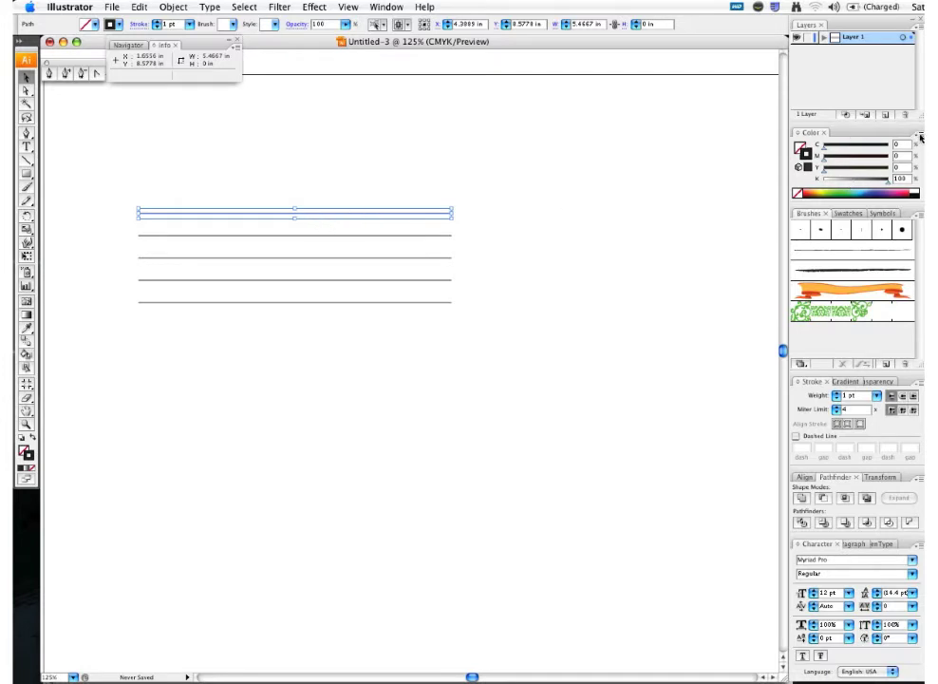
# Display the color swatches in Medium Thumbnail View.
pyautogui.click(853, 214)
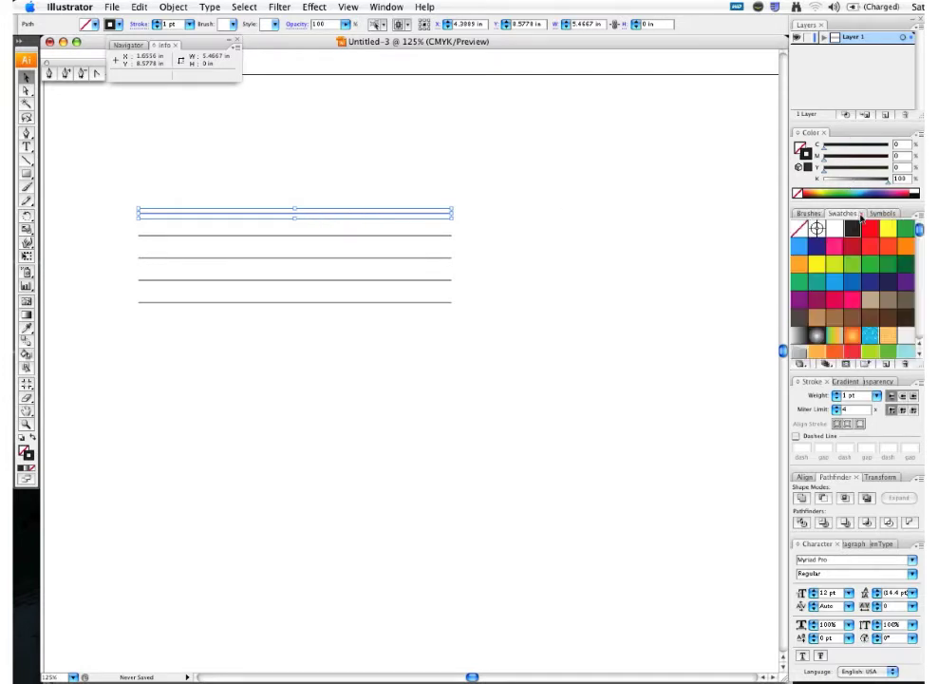
pyautogui.click(916, 216)
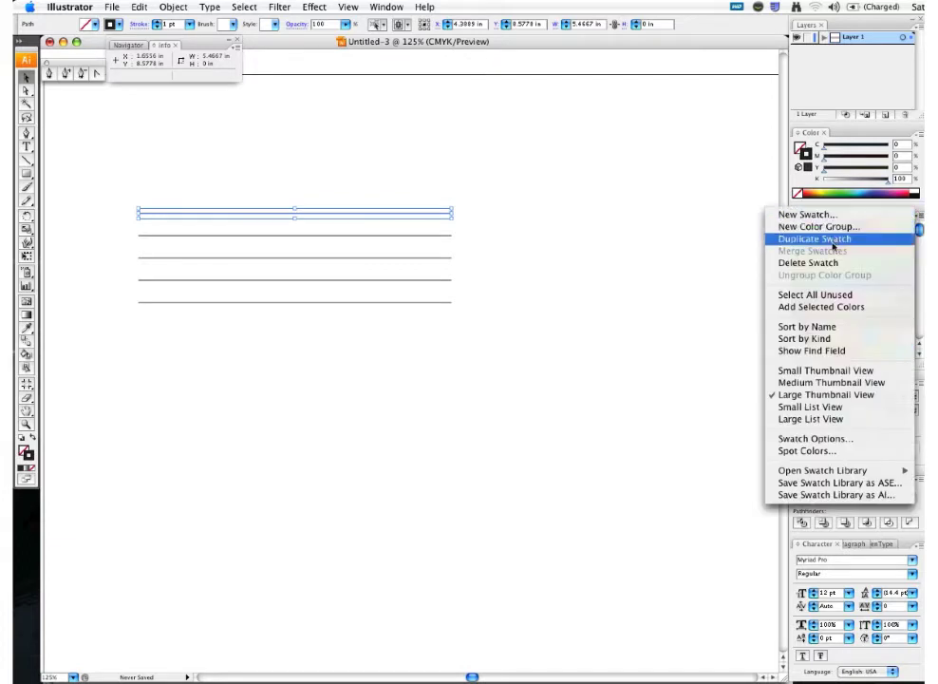
pyautogui.click(813, 383)
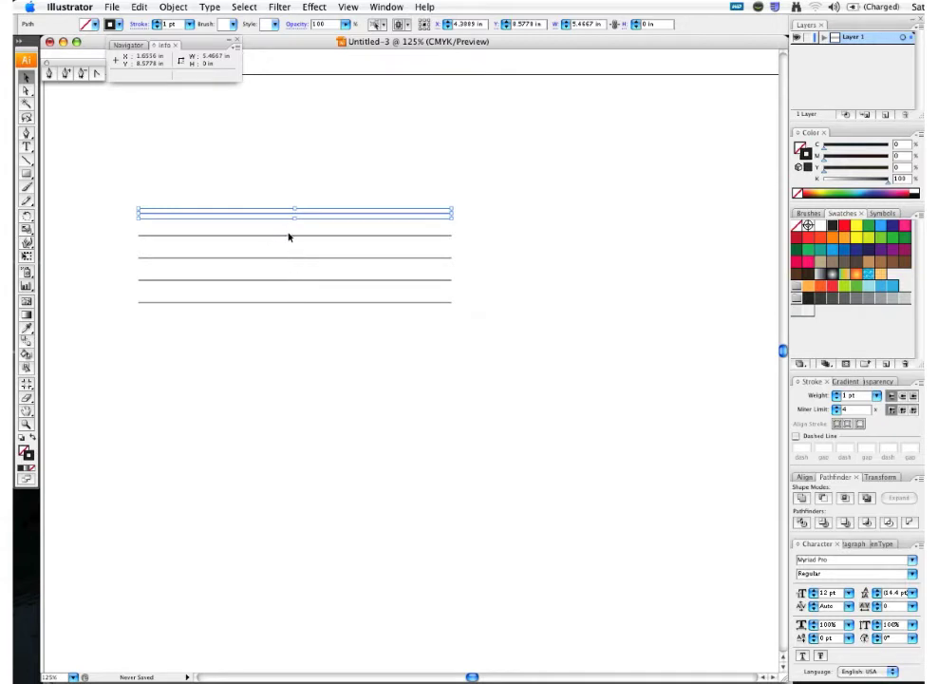
# Color the second line's stroke white and the top line's stroke cyan (C=100).
pyautogui.click(283, 262)
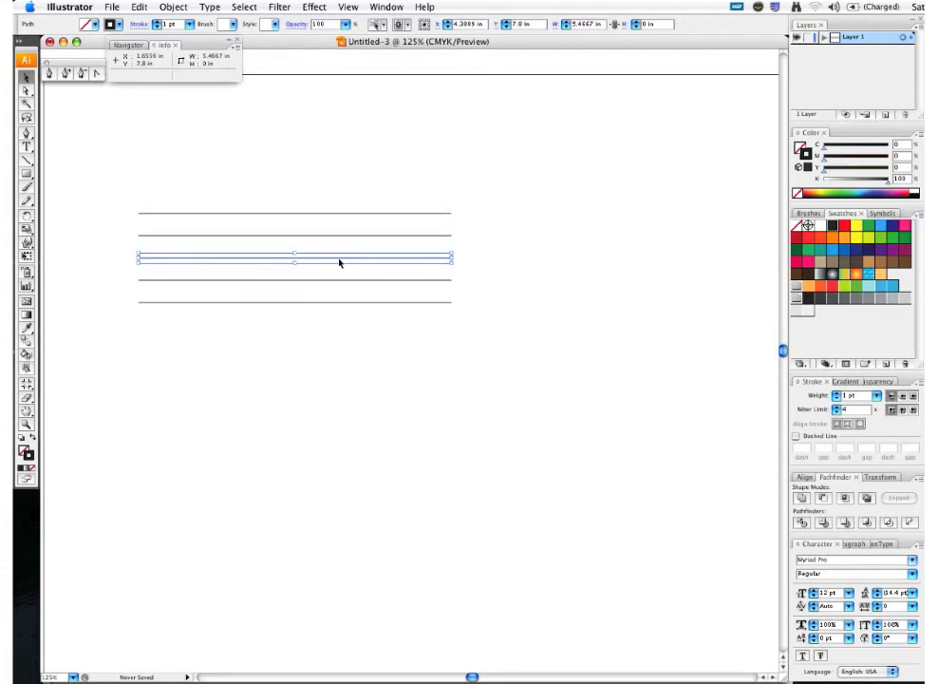
pyautogui.moveTo(319, 238); pyautogui.dragTo(318, 238)
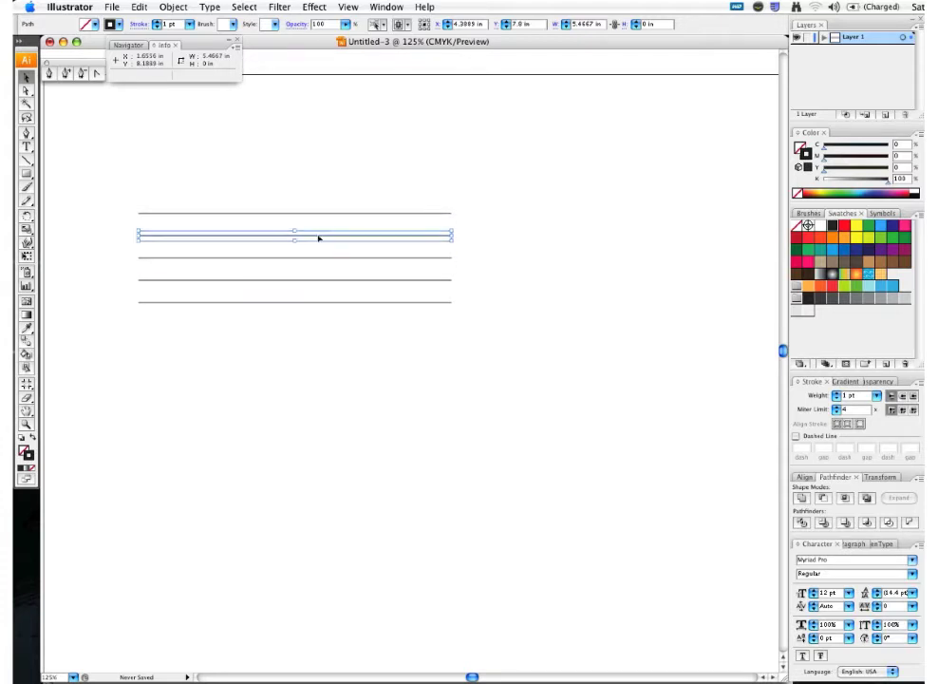
pyautogui.click(818, 226)
pyautogui.moveTo(333, 234); pyautogui.dragTo(329, 212)
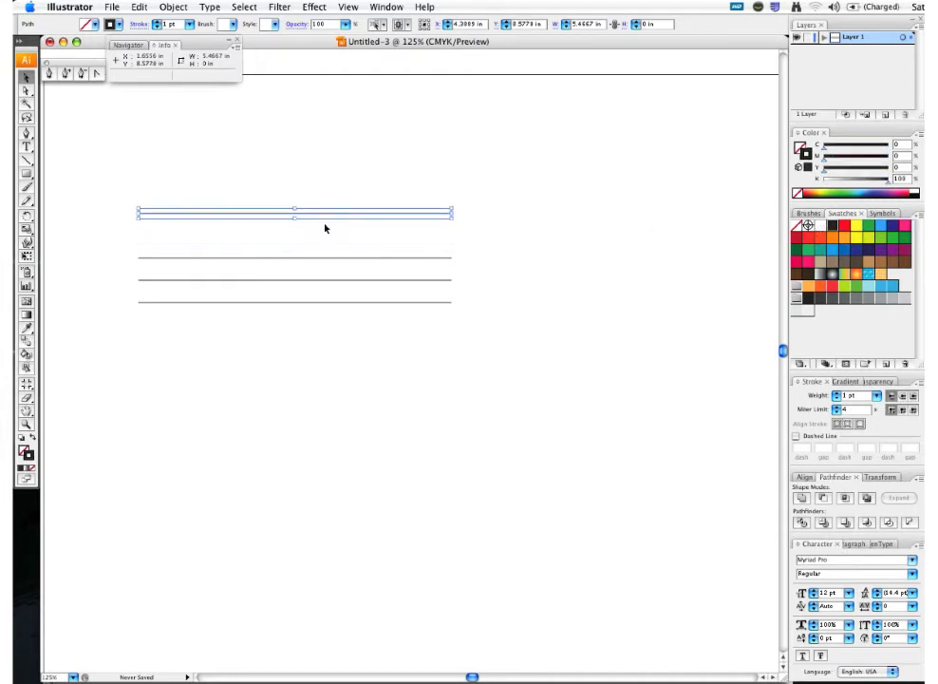
pyautogui.click(881, 226)
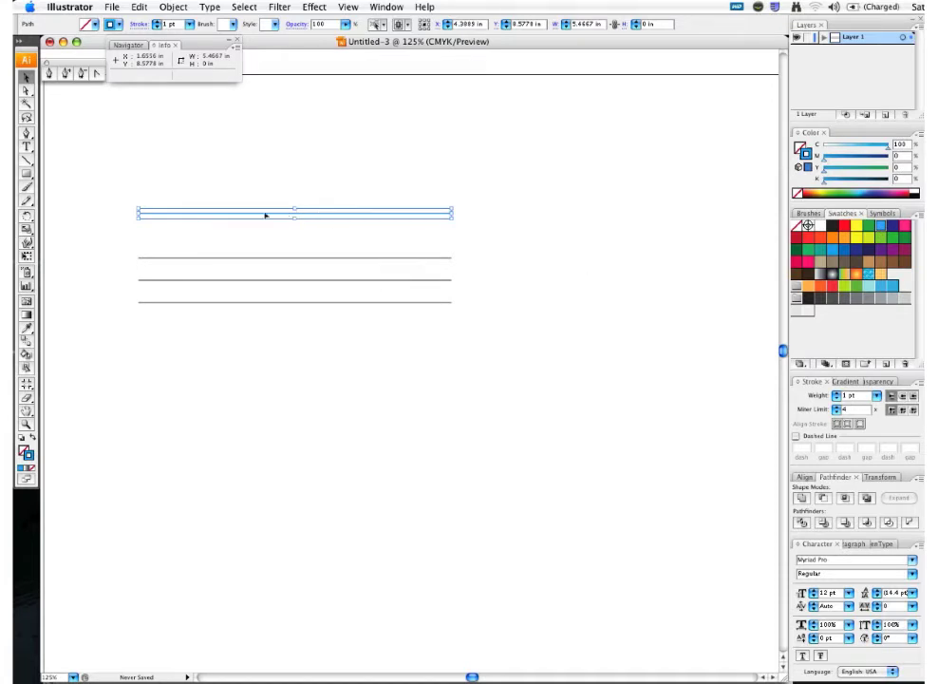
# Color the lowest line's stroke brown using the C=30 M=50 Y=75 K=10 swatch.
pyautogui.click(328, 281)
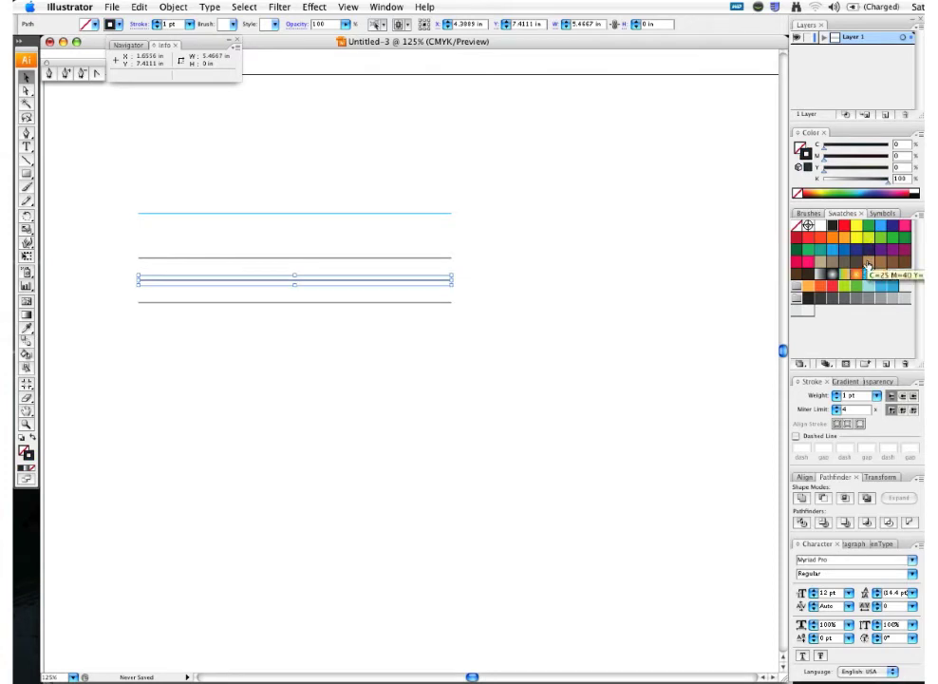
pyautogui.click(503, 270)
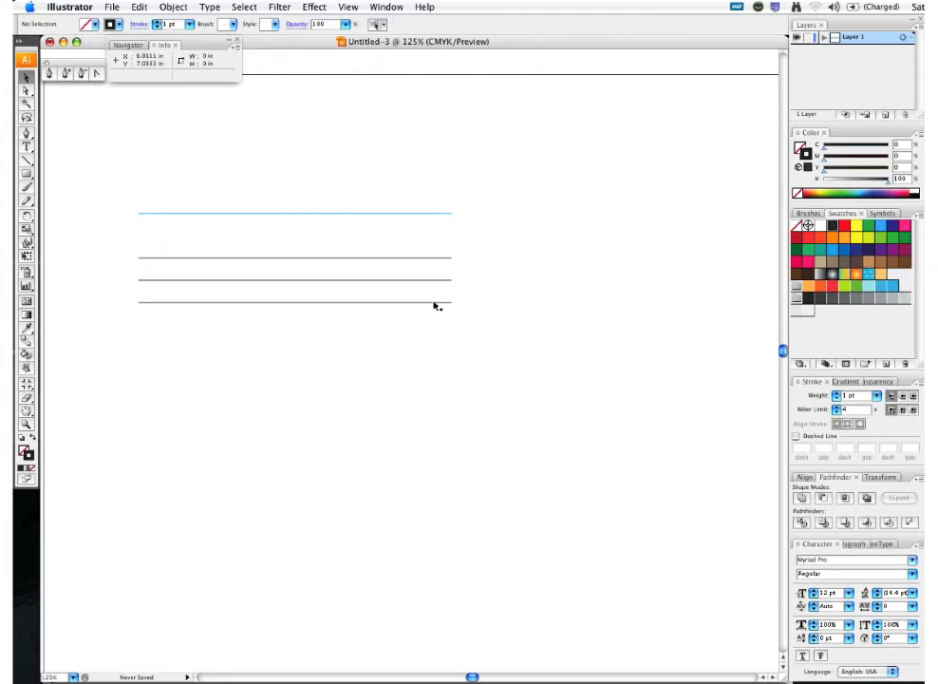
pyautogui.click(448, 303)
pyautogui.click(868, 263)
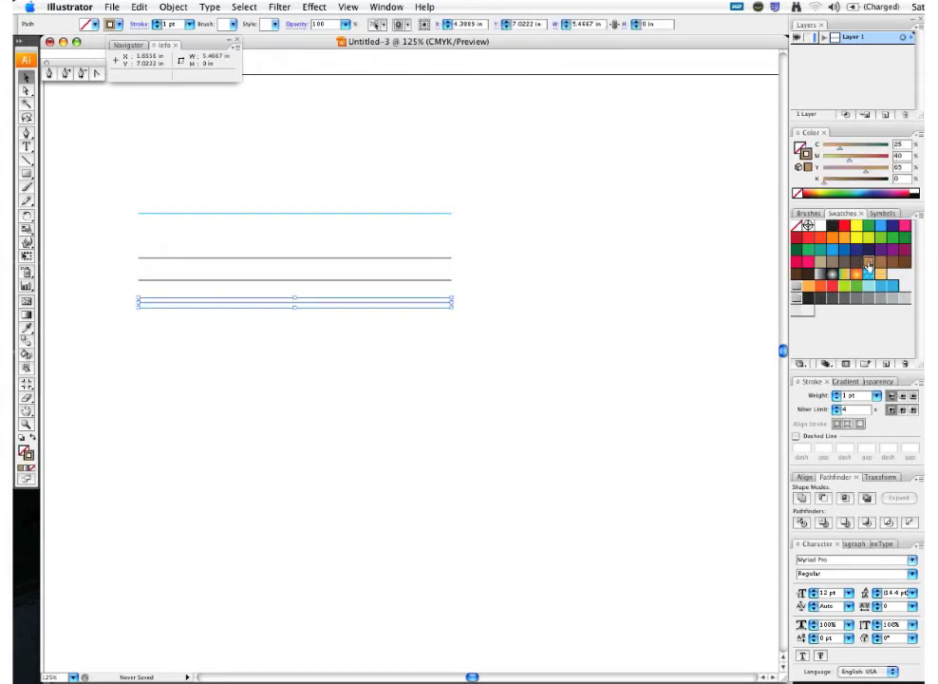
pyautogui.click(881, 263)
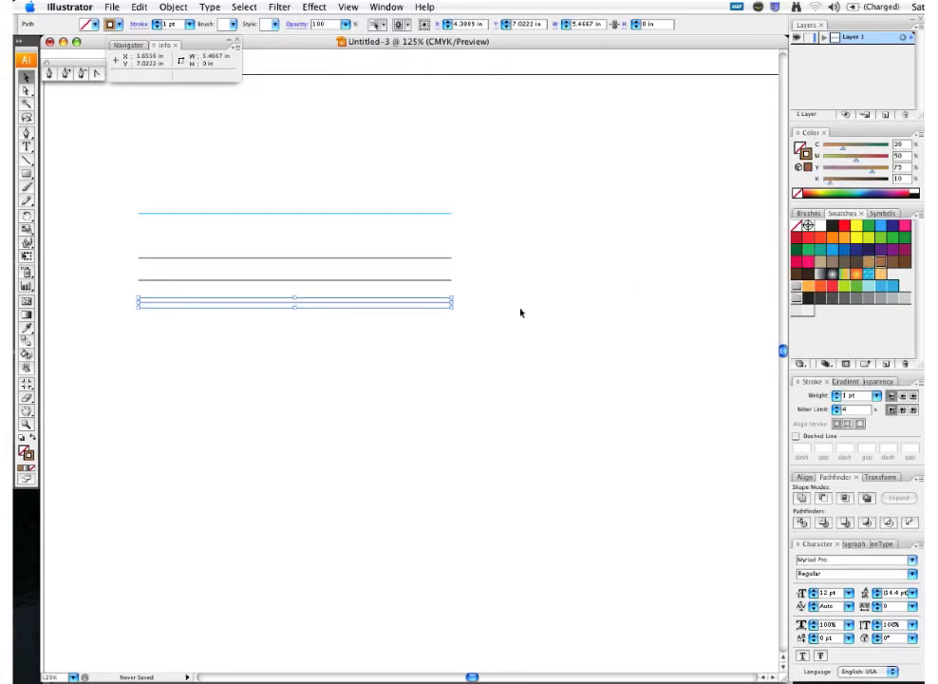
pyautogui.click(461, 280)
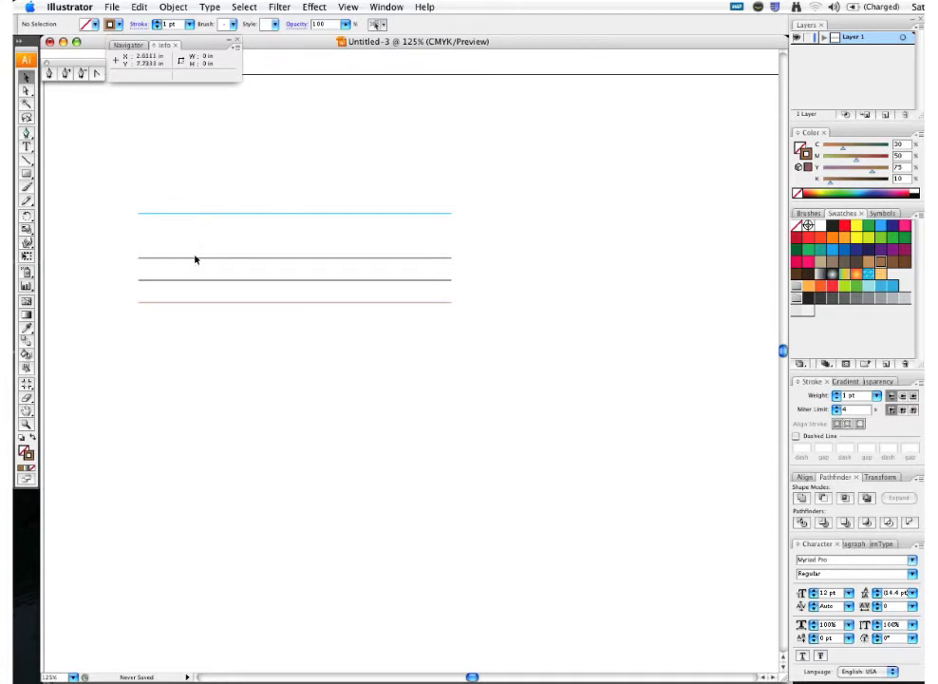
# Blend the top cyan line with the white second line and the black third line, using outline view to find the white one.
pyautogui.moveTo(123, 188); pyautogui.dragTo(188, 230)
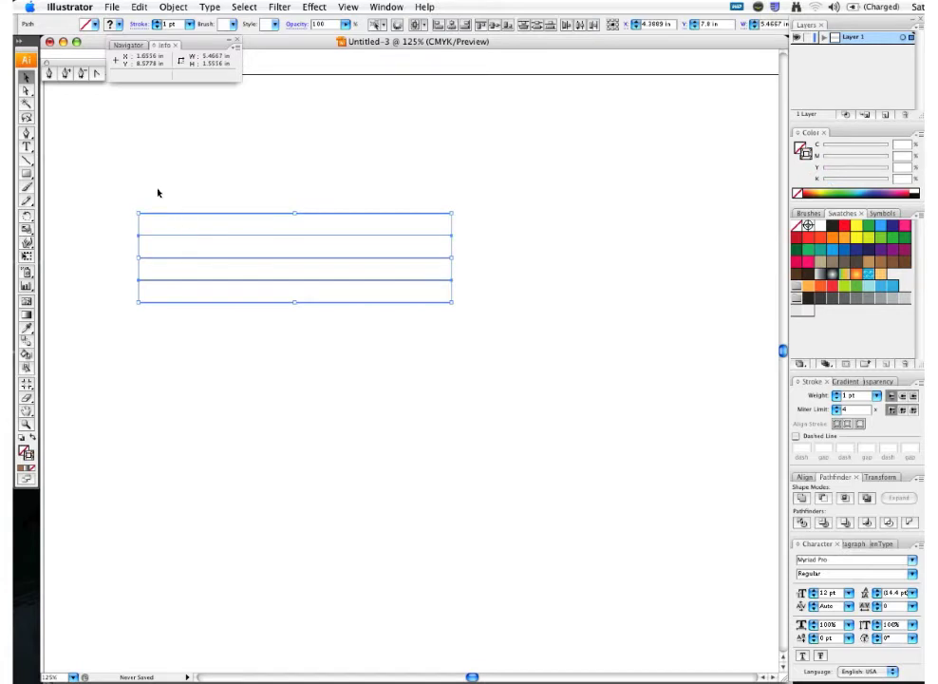
pyautogui.click(155, 193)
pyautogui.click(27, 330)
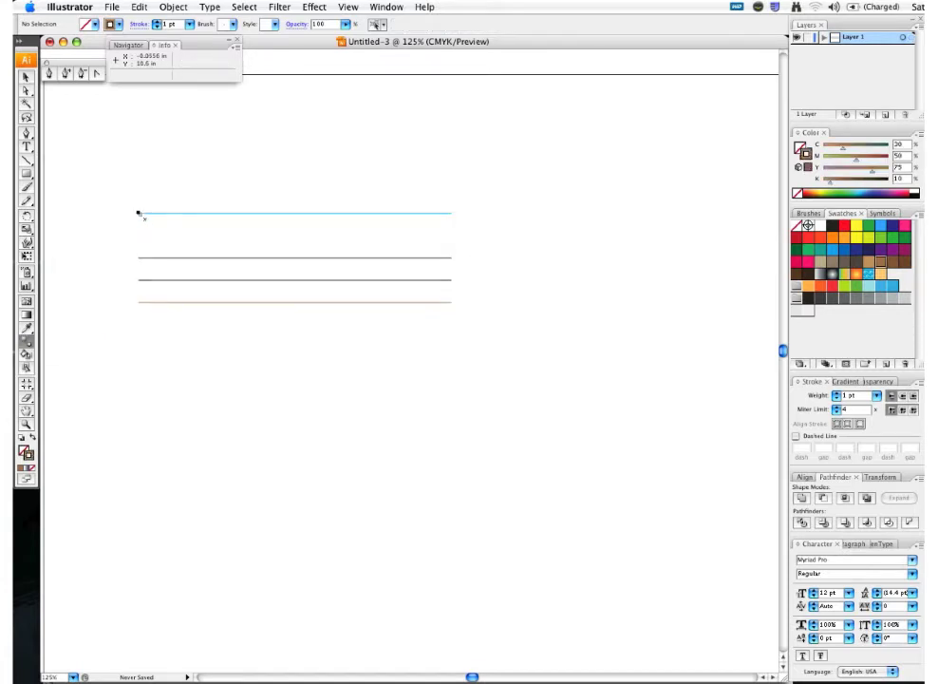
pyautogui.press('super+y')
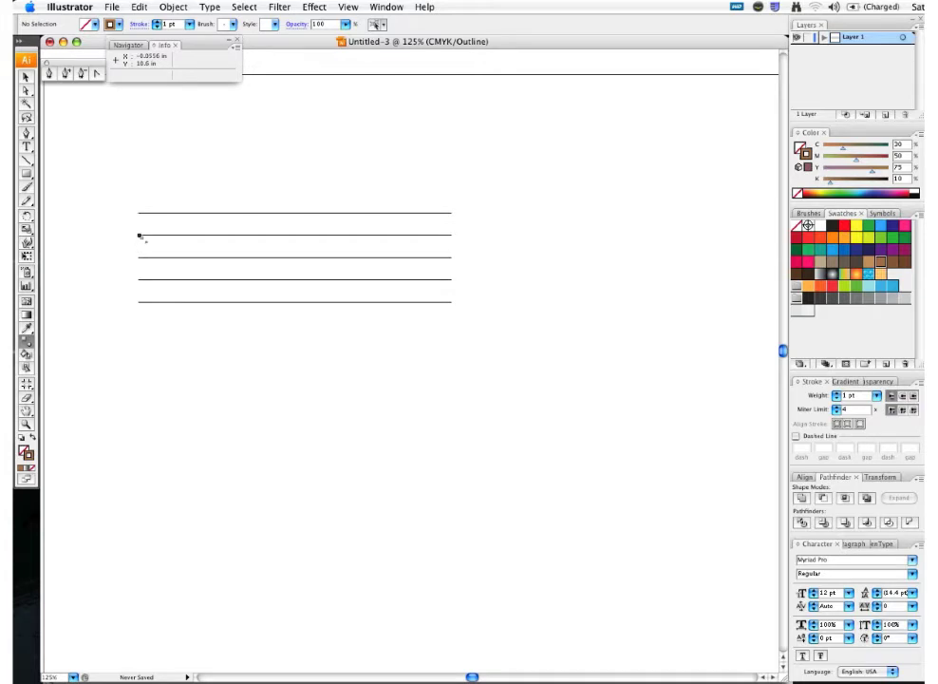
pyautogui.click(140, 236)
pyautogui.press('super+y')
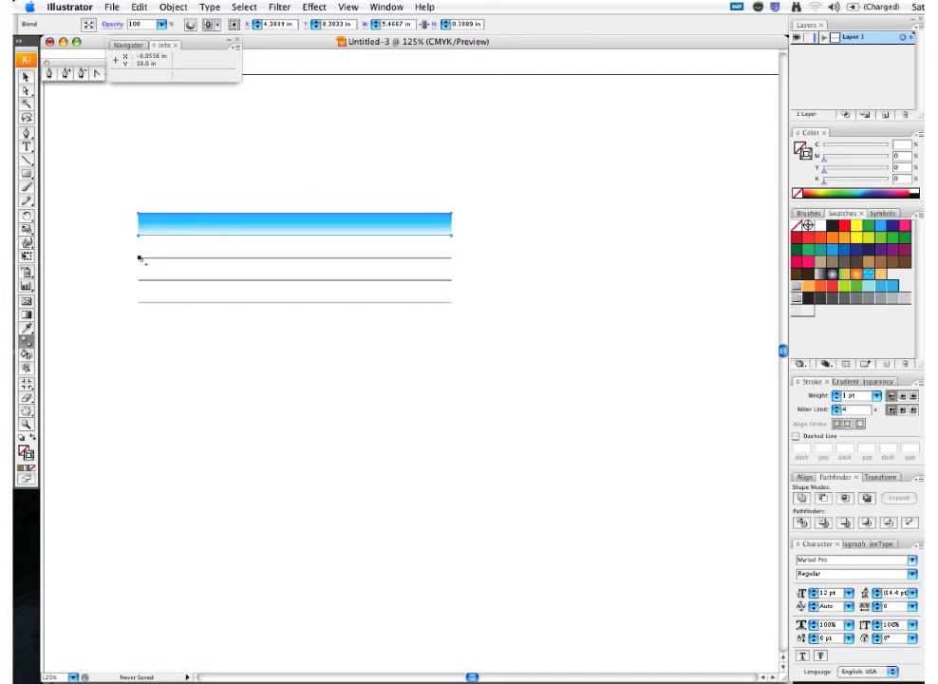
pyautogui.click(140, 258)
# Try to extend the blend through the fourth black line and the brown line, and undo both additions.
pyautogui.click(139, 281)
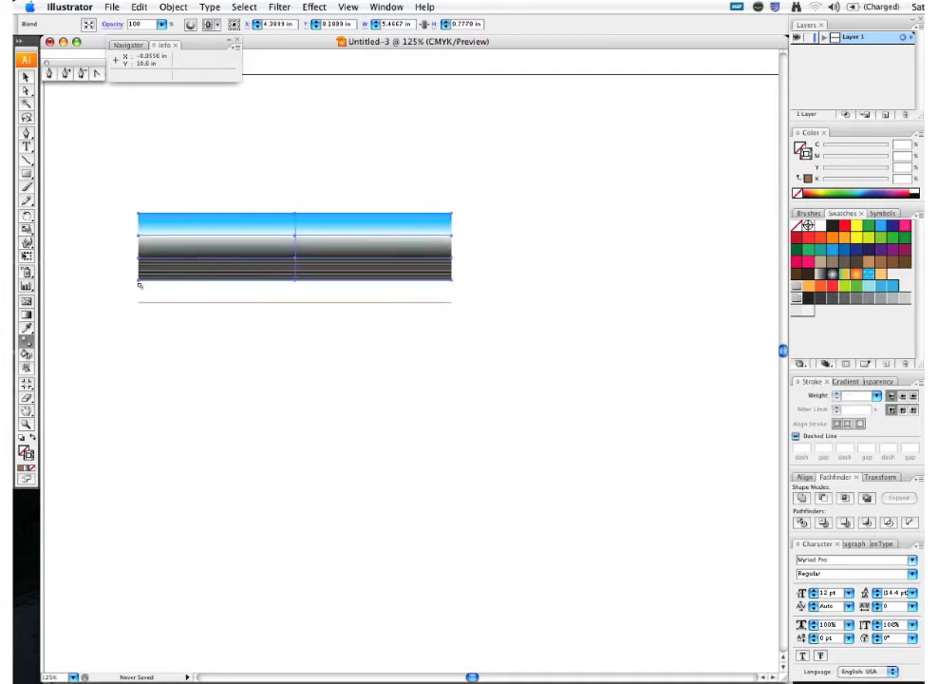
pyautogui.click(139, 302)
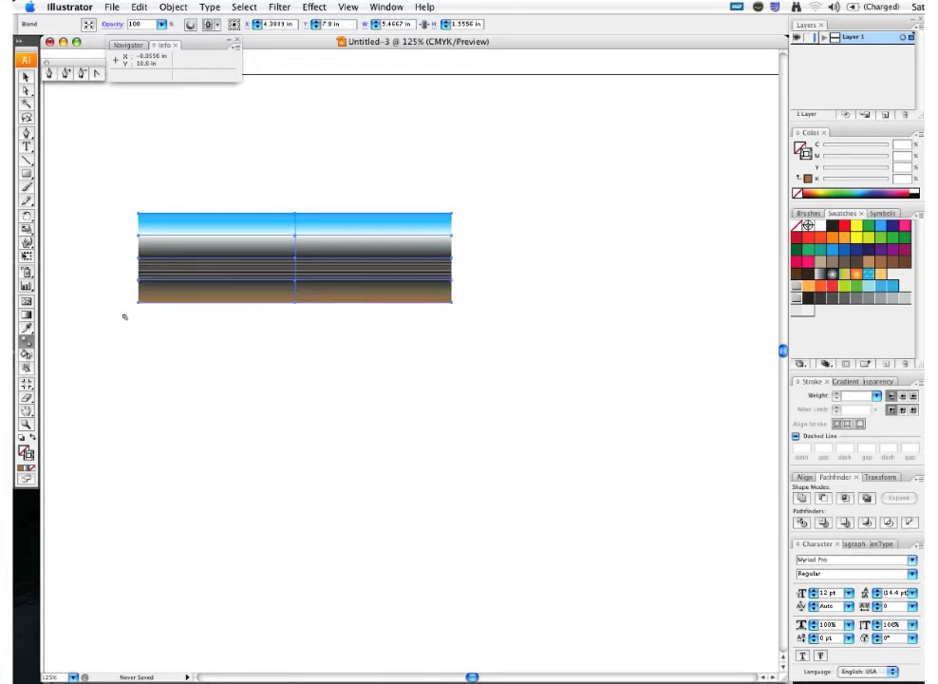
pyautogui.press('a')
pyautogui.click(143, 346)
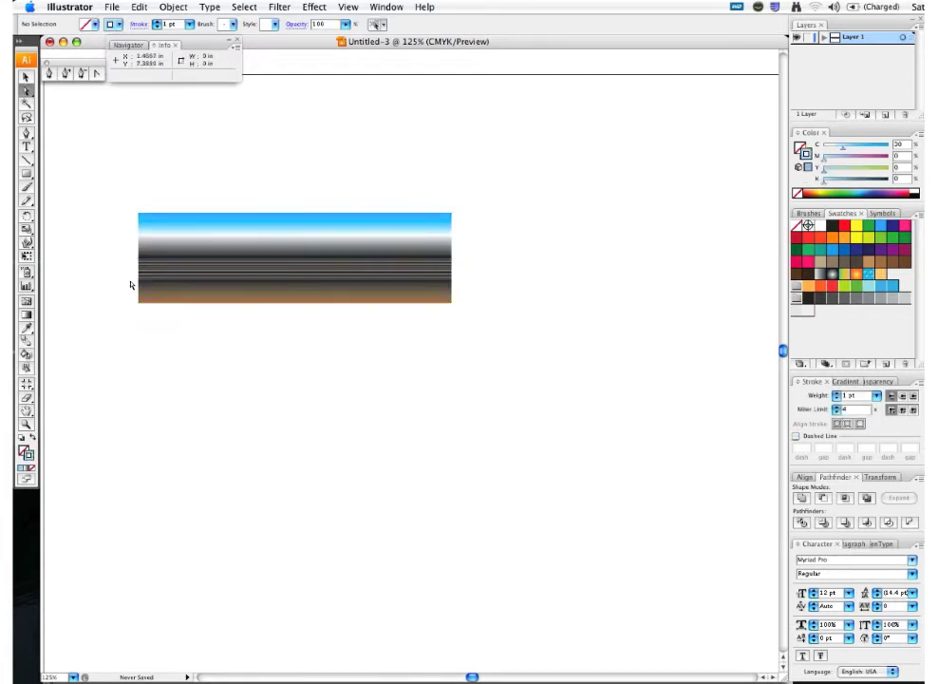
pyautogui.press('super+z')
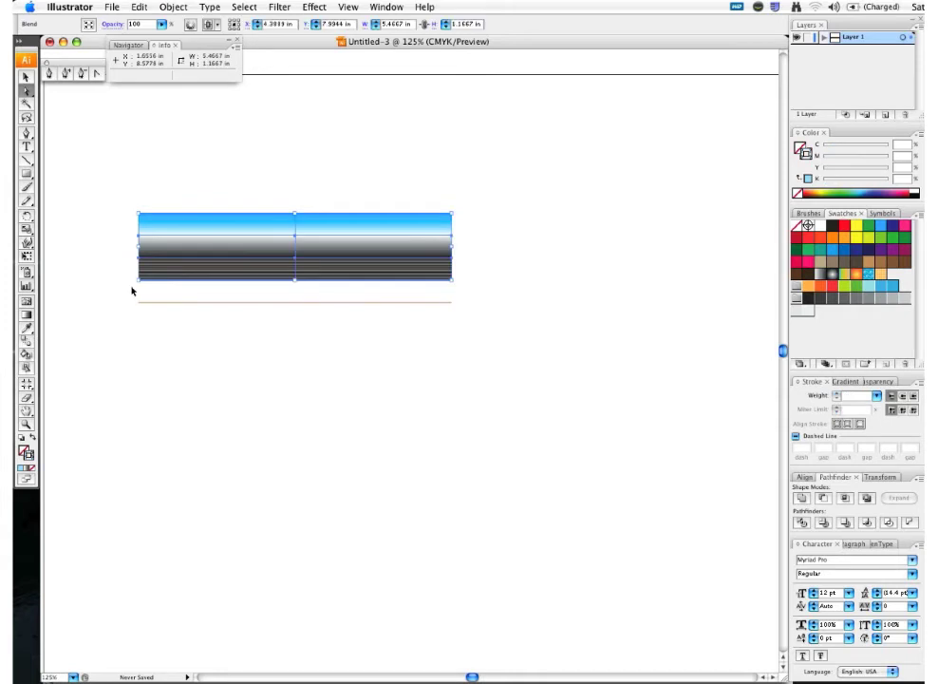
pyautogui.press('super+z')
# Delete the unblended black line between the blend and the brown line.
pyautogui.press('v')
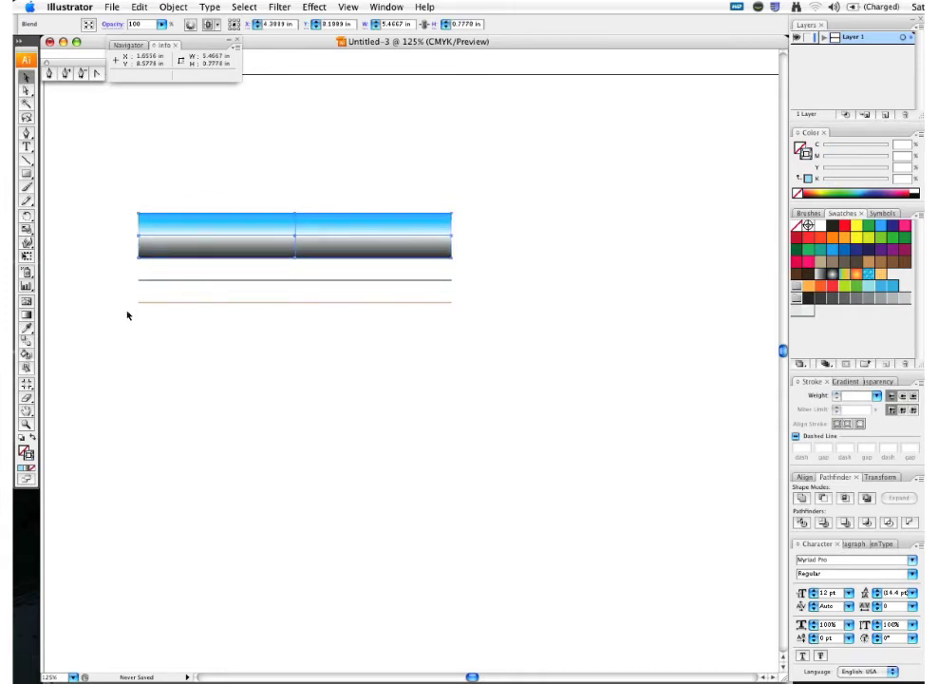
pyautogui.click(145, 285)
pyautogui.click(146, 285)
pyautogui.press('Delete')
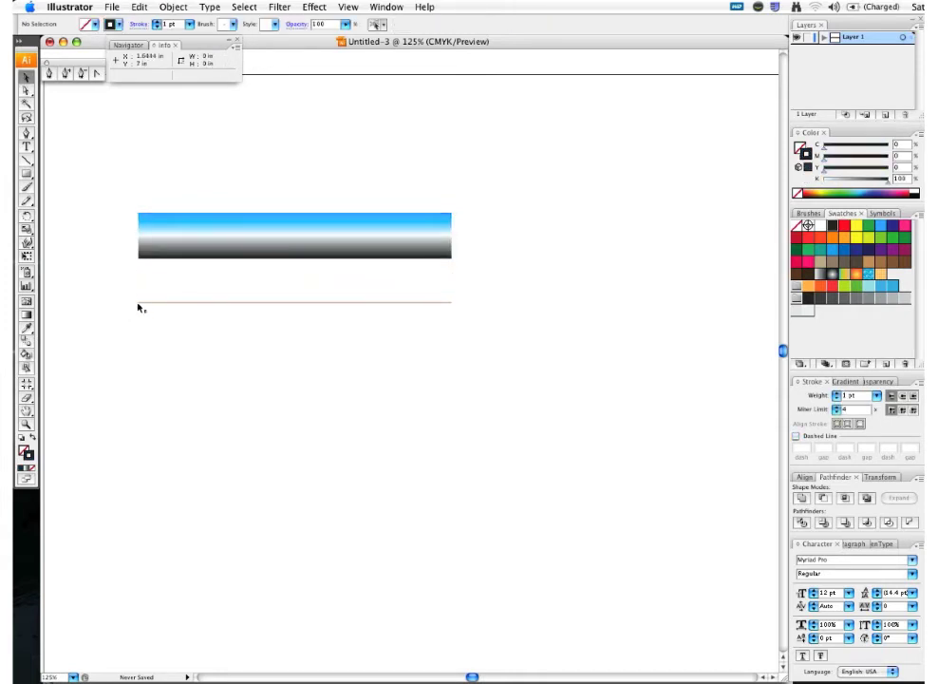
# Extend the blend from its black line down to the brown line.
pyautogui.press('w')
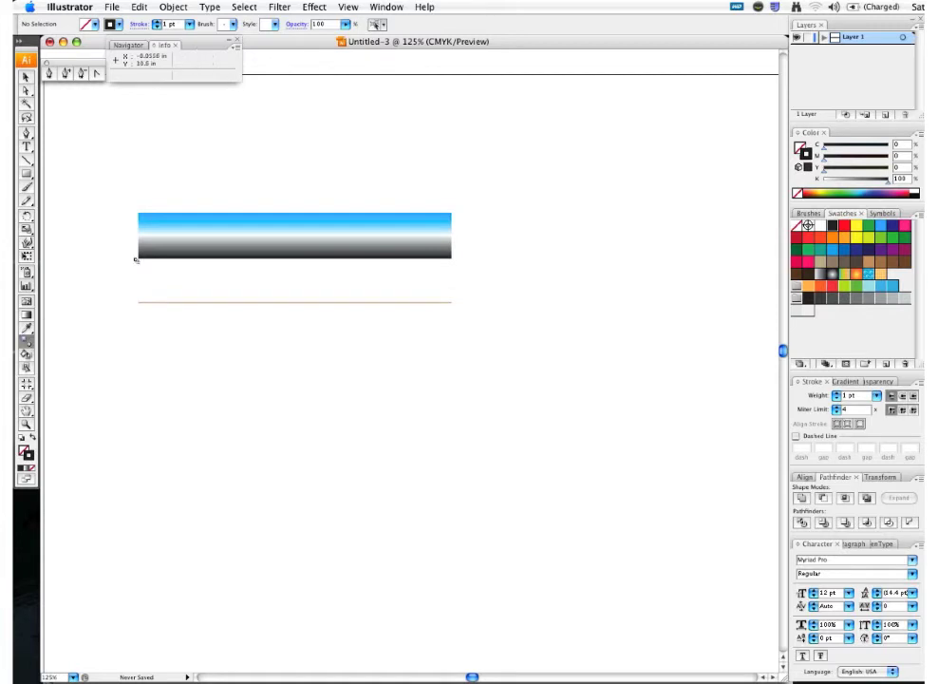
pyautogui.click(140, 304)
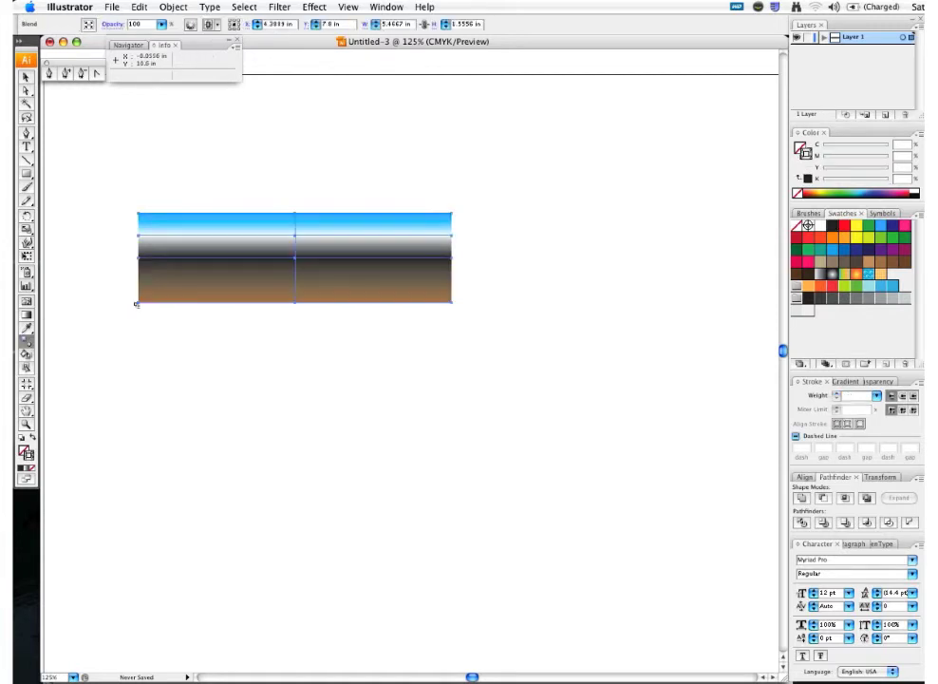
pyautogui.press('v')
pyautogui.click(177, 360)
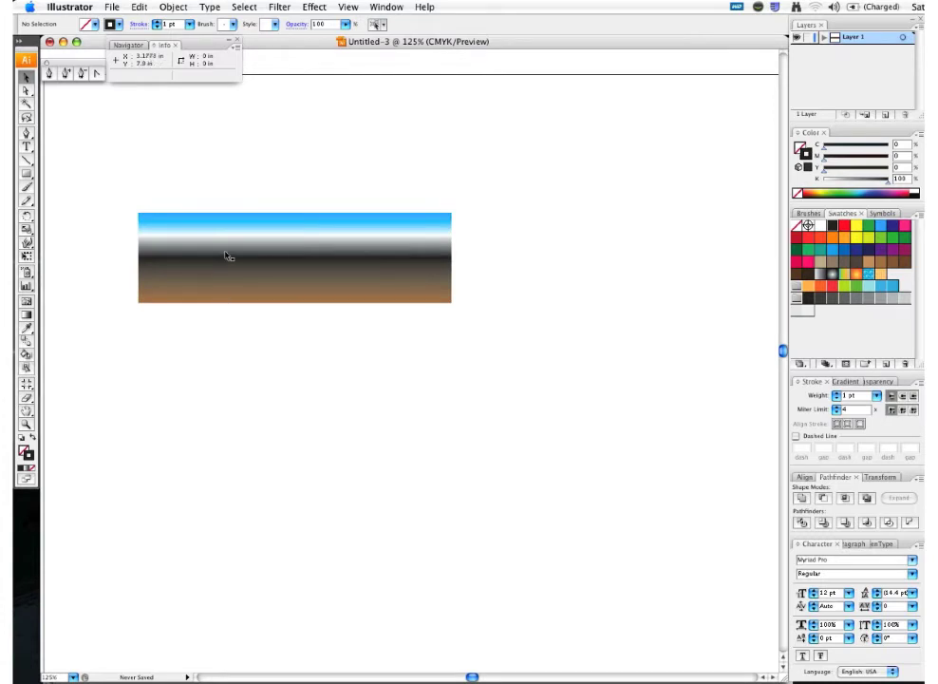
# Examine the blend as a whole and the white line inside it by selecting each in turn.
pyautogui.click(215, 246)
pyautogui.click(261, 204)
pyautogui.press('a')
pyautogui.click(140, 238)
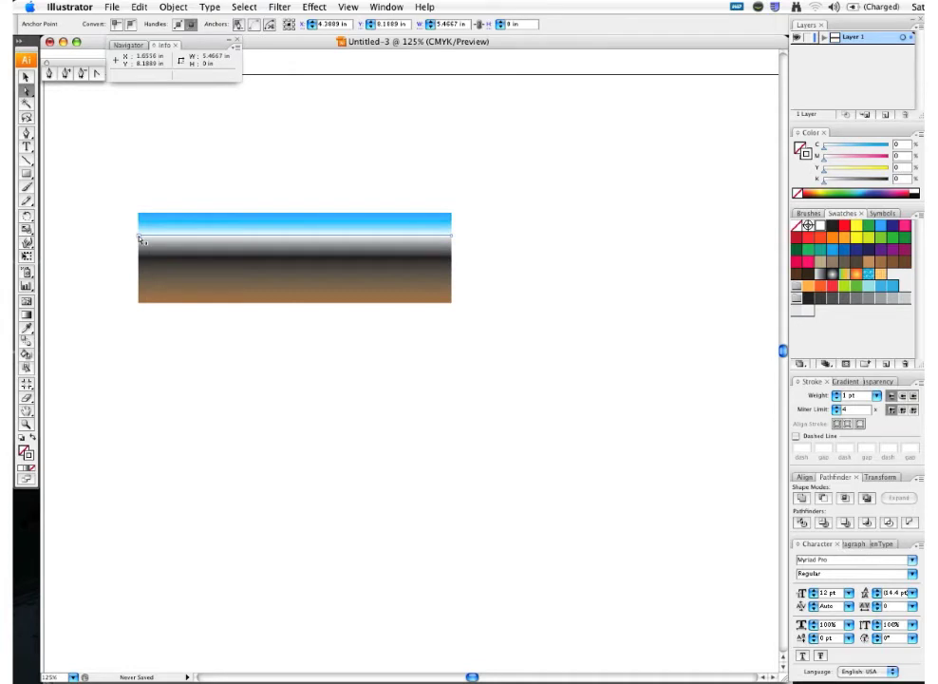
pyautogui.click(167, 201)
pyautogui.press('v')
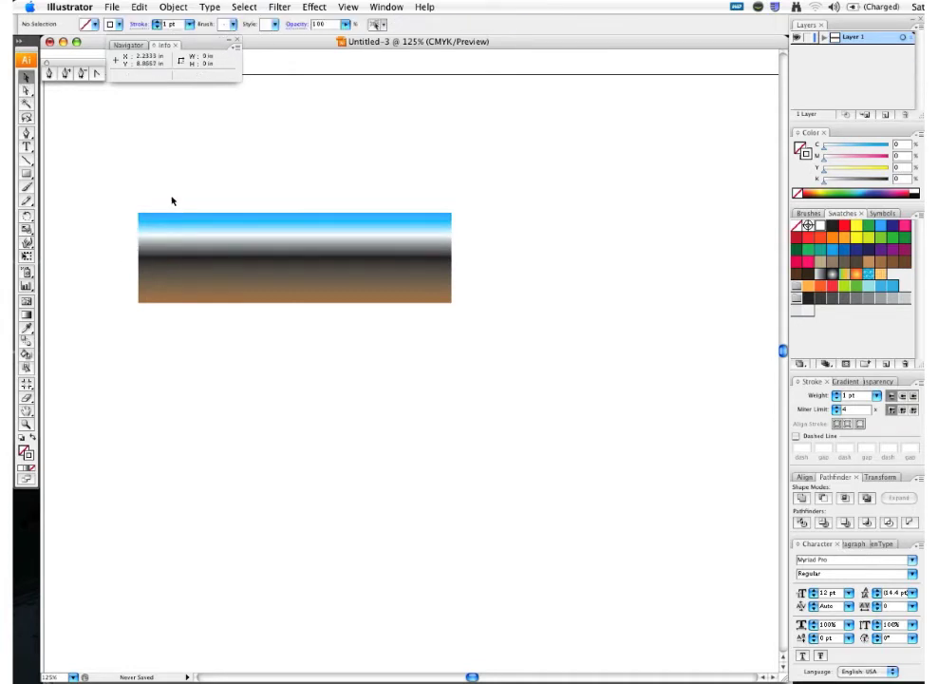
# Create a new art brush from the blended bar, keeping the default name and brush options.
pyautogui.click(178, 231)
pyautogui.click(827, 212)
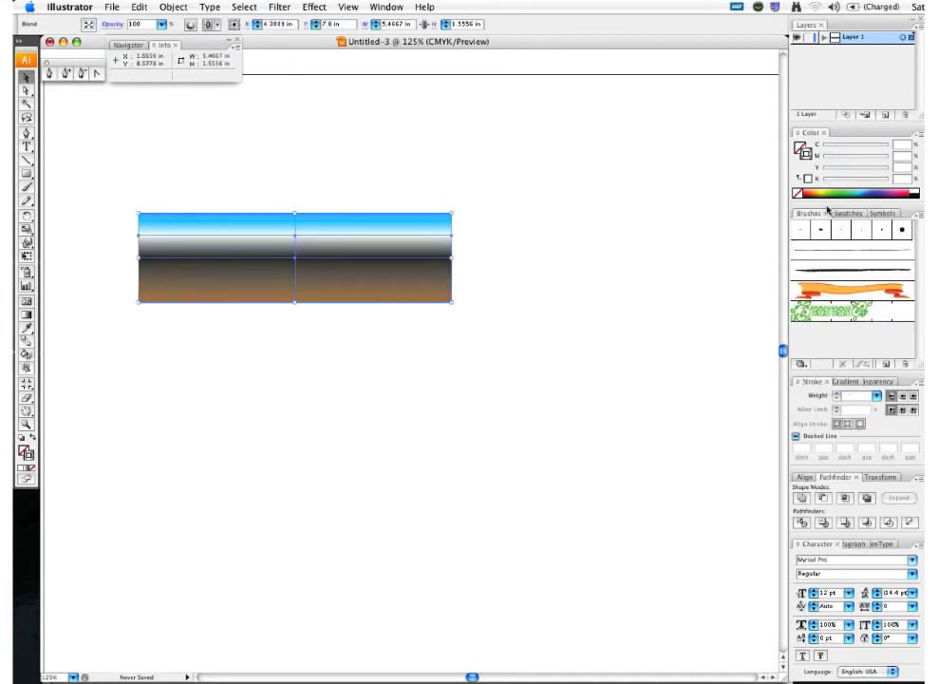
pyautogui.moveTo(347, 276); pyautogui.dragTo(812, 327)
pyautogui.click(471, 293)
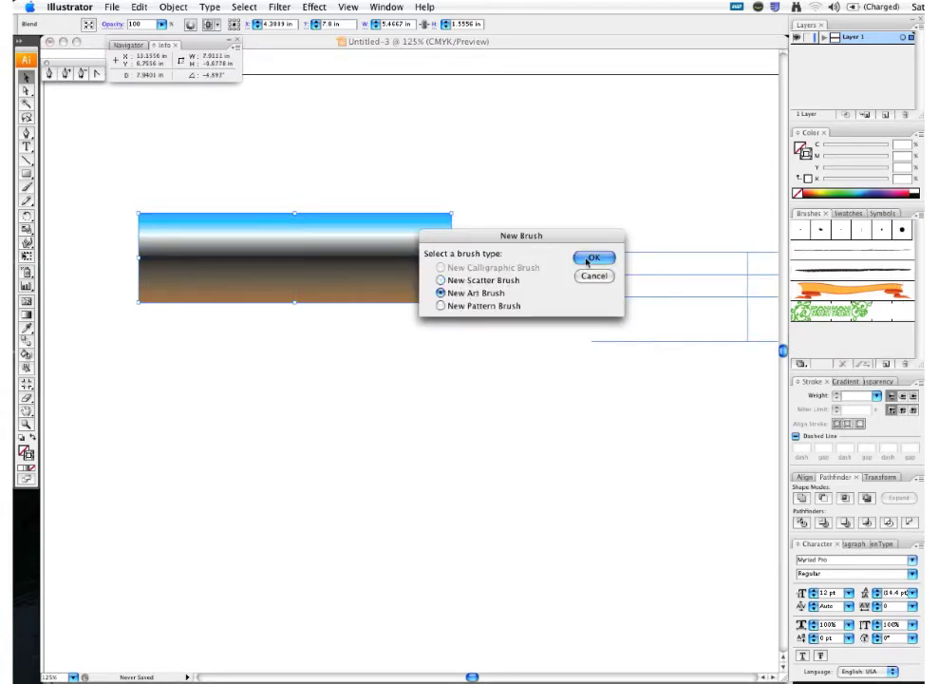
pyautogui.click(589, 261)
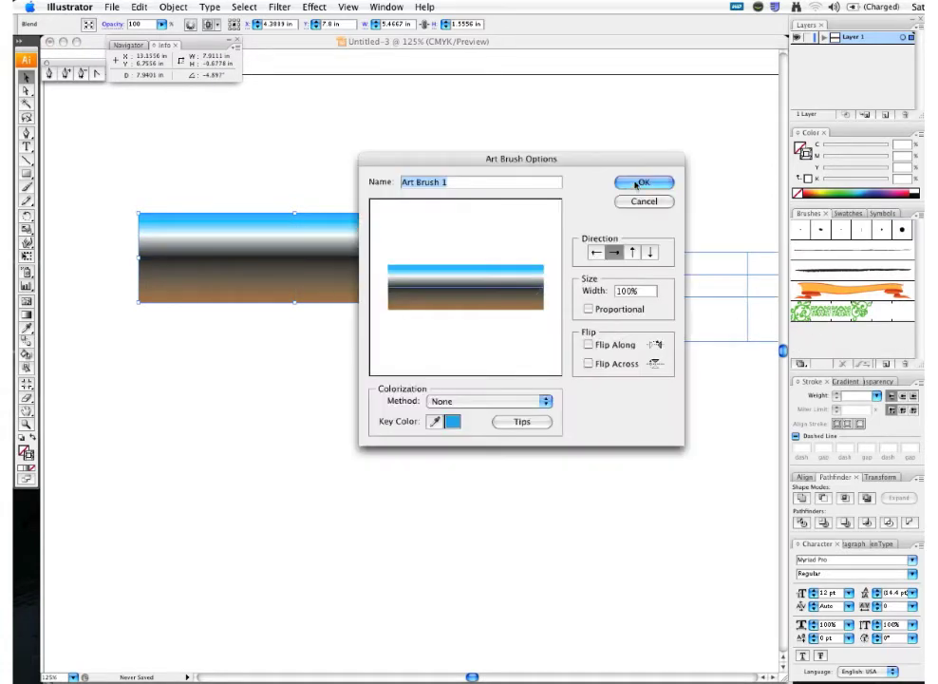
pyautogui.click(495, 143)
# Draw an S-shaped wavy path with four smooth anchor points, about 9.8 in wide, below the blended bar with the Pen tool.
pyautogui.press('p')
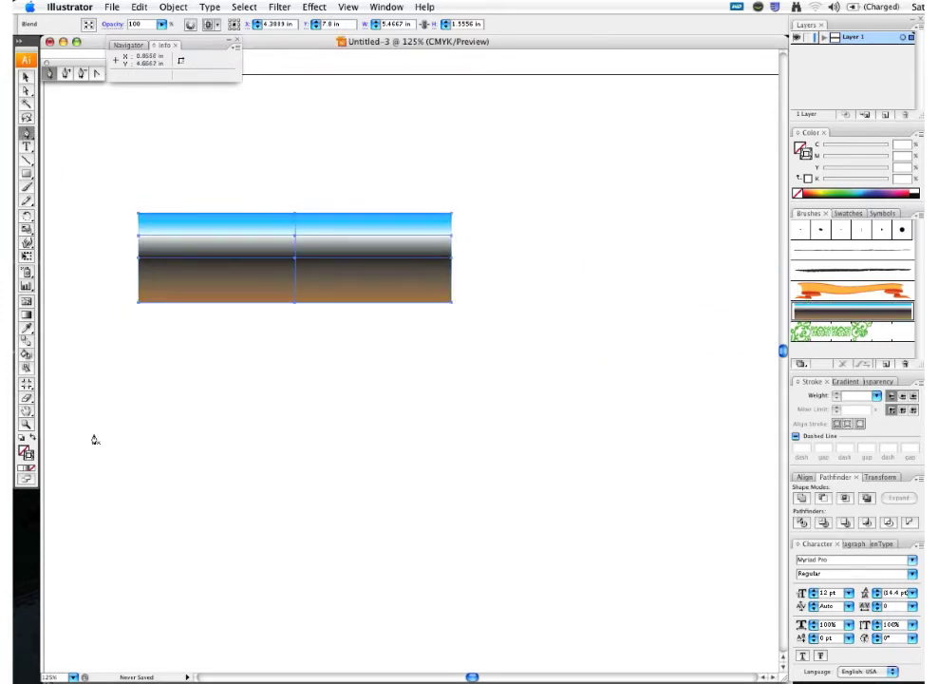
pyautogui.moveTo(75, 510); pyautogui.dragTo(96, 482)
pyautogui.moveTo(231, 387); pyautogui.dragTo(315, 440)
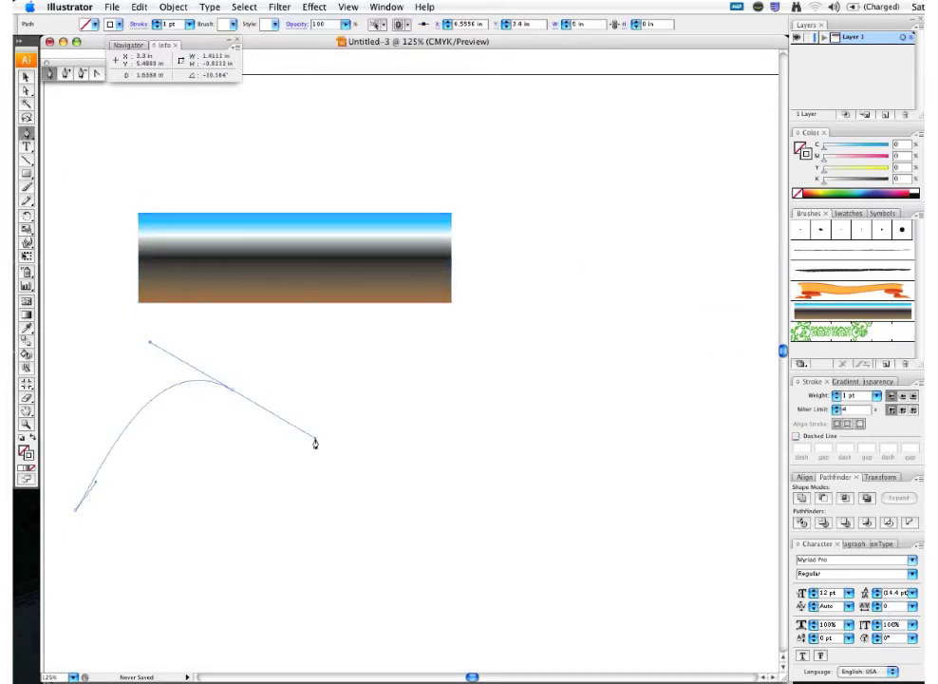
pyautogui.moveTo(453, 527); pyautogui.dragTo(533, 534)
pyautogui.moveTo(635, 409); pyautogui.dragTo(669, 364)
# Apply the new gradient art brush to the wavy path and set its stroke weight to 0.25 pt.
pyautogui.click(824, 314)
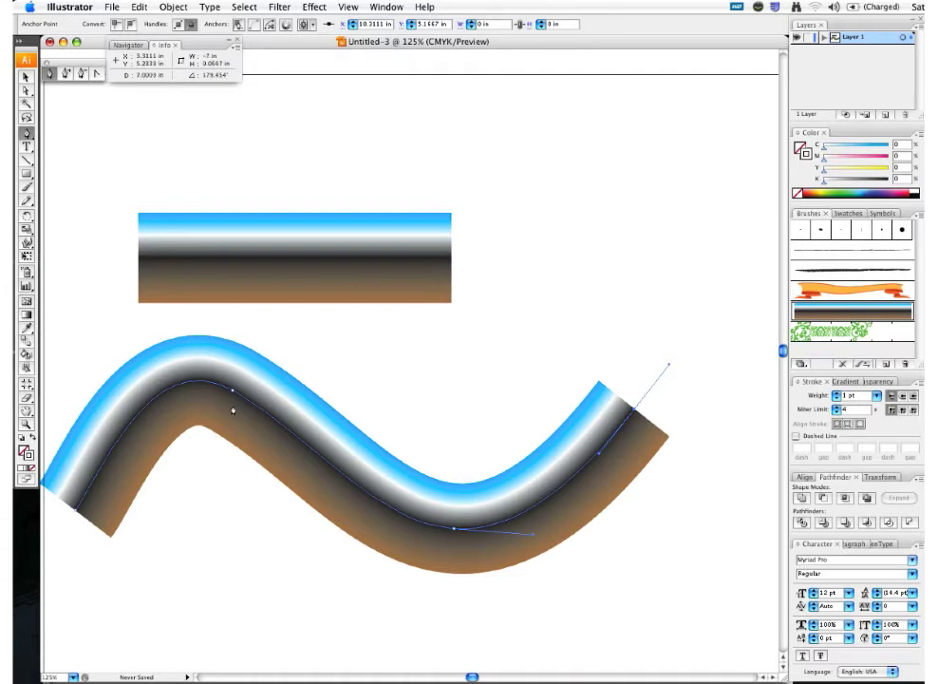
pyautogui.click(876, 396)
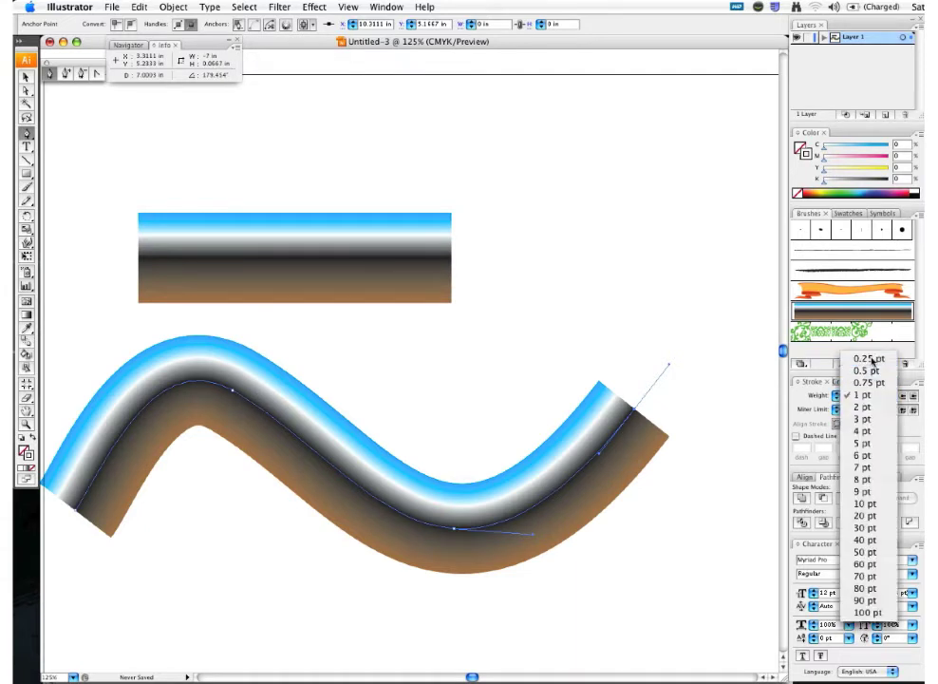
pyautogui.click(880, 354)
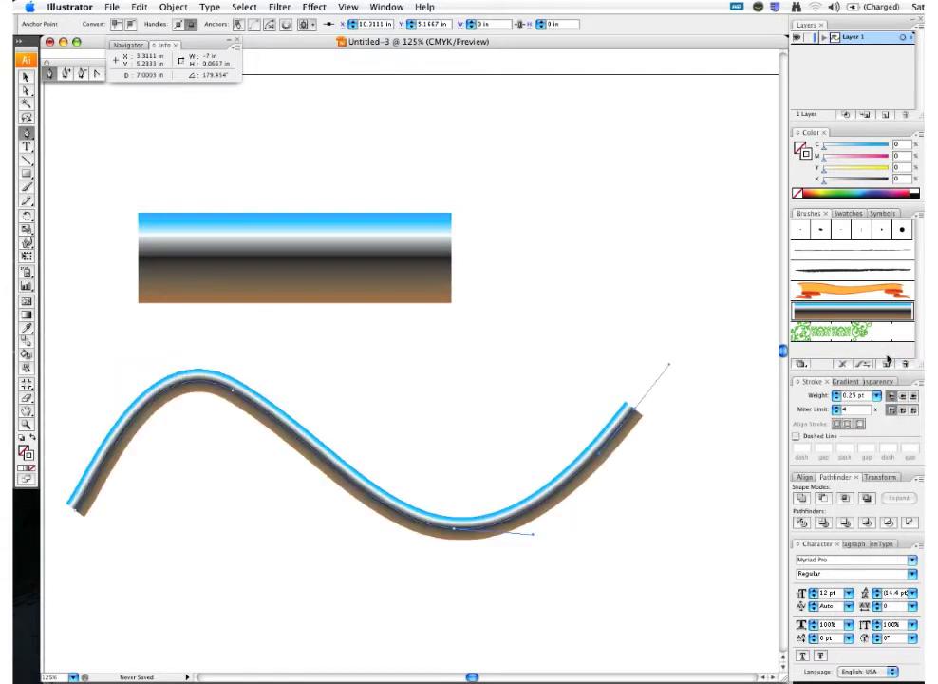
# Examine the blended bar's structure up close by selecting the whole blend and its bottom brown line.
pyautogui.press('v')
pyautogui.click(481, 428)
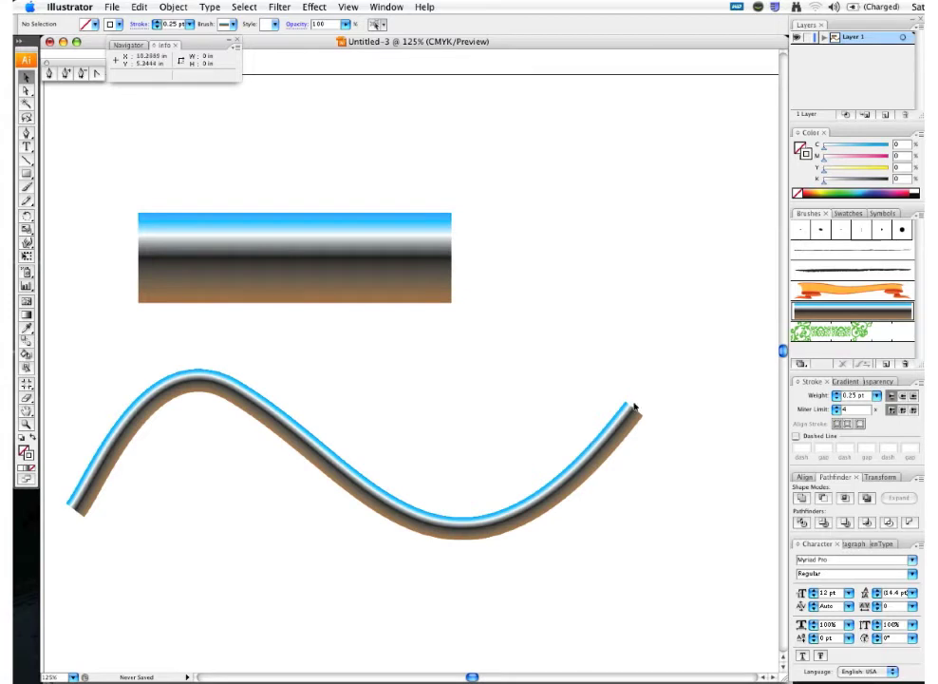
pyautogui.click(361, 295)
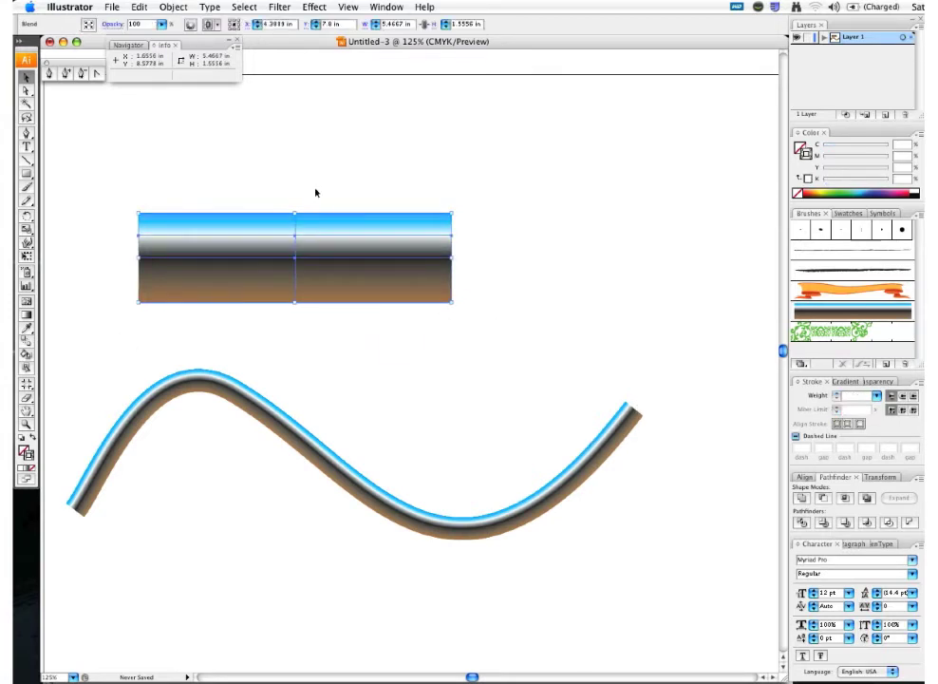
pyautogui.press('a')
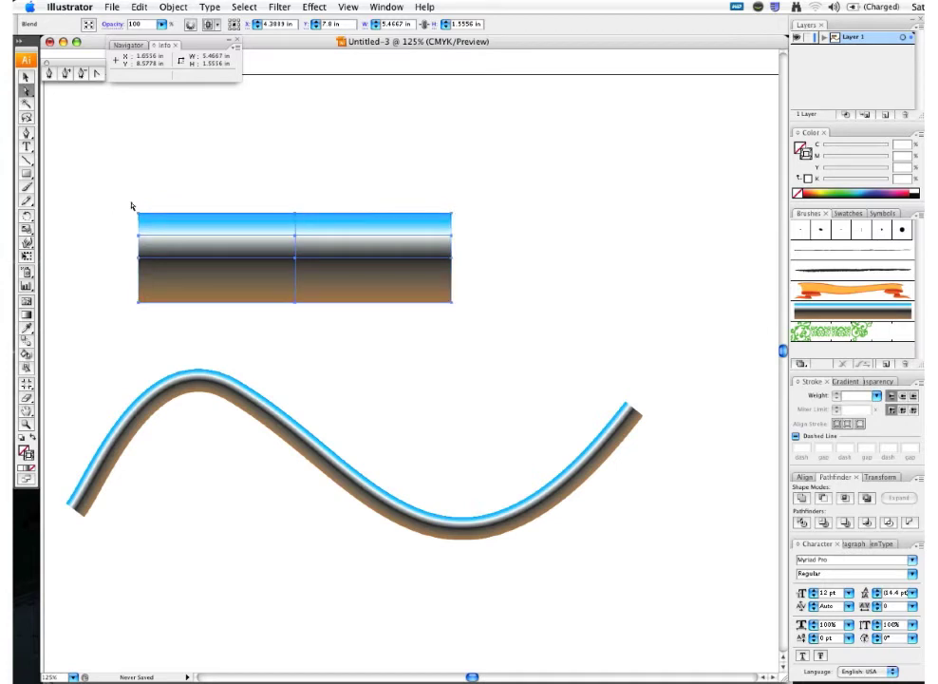
pyautogui.moveTo(117, 181); pyautogui.dragTo(437, 314)
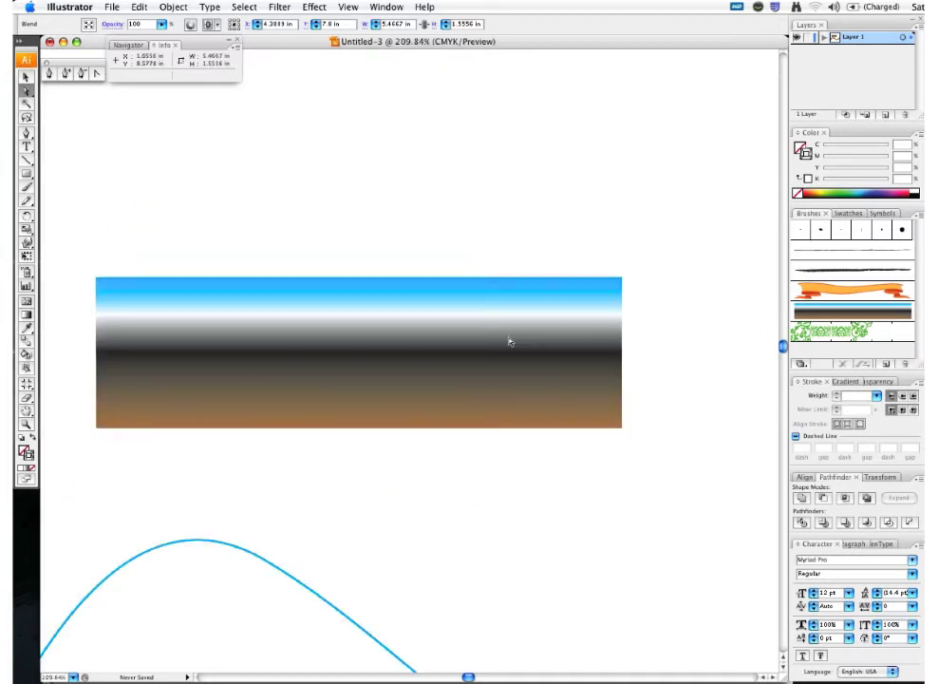
pyautogui.click(261, 381)
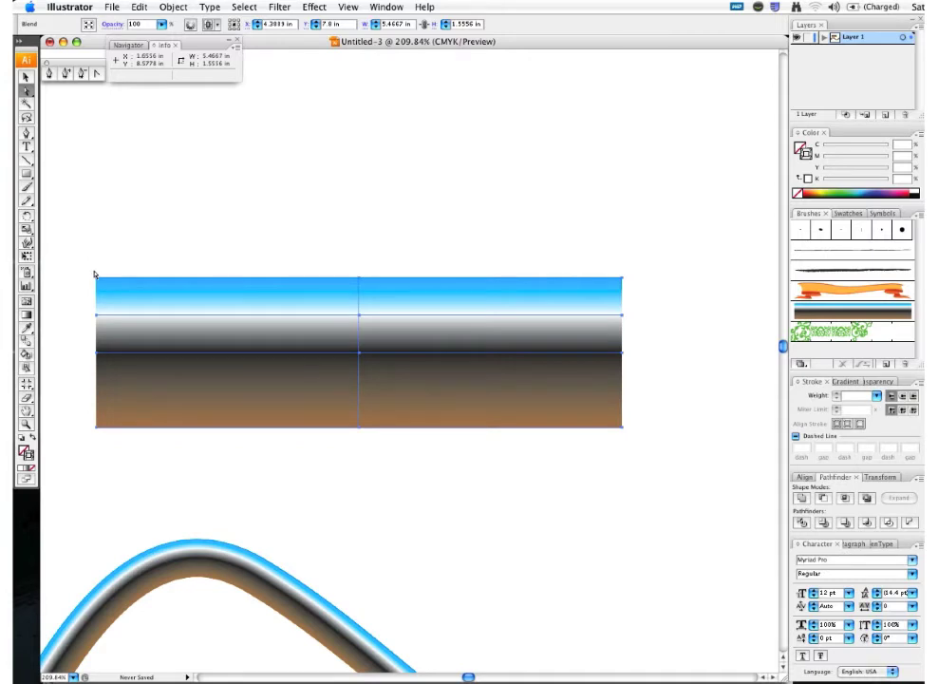
pyautogui.click(98, 418)
pyautogui.moveTo(96, 427); pyautogui.dragTo(97, 391)
pyautogui.hotkey('ctrl', 'z')
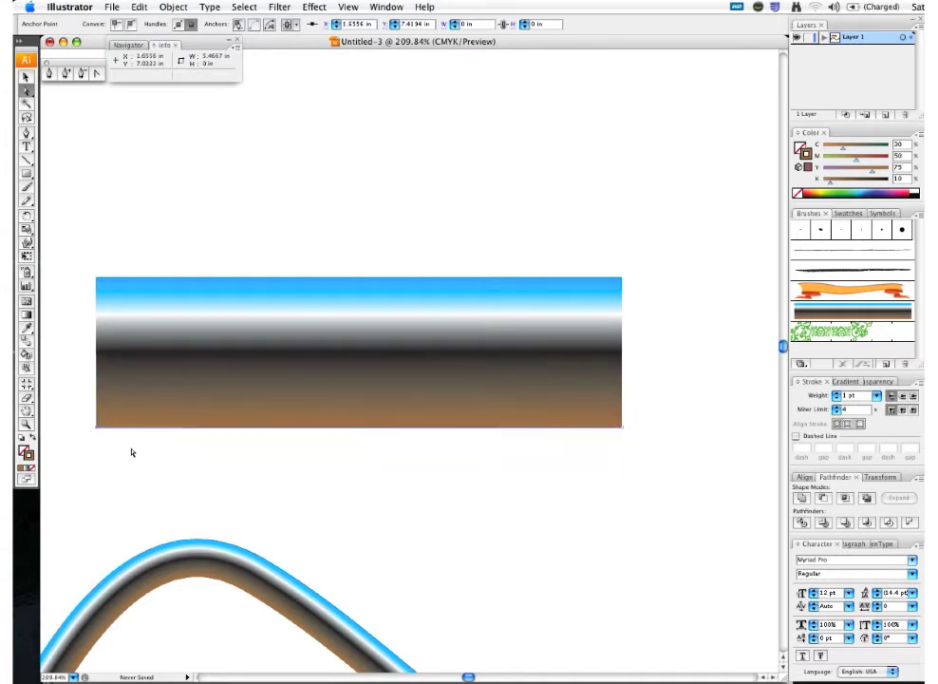
# Add an anchor point near the middle of the blended bar's top blue line, leaving nothing selected.
pyautogui.click(132, 449)
pyautogui.moveTo(337, 237); pyautogui.dragTo(346, 398)
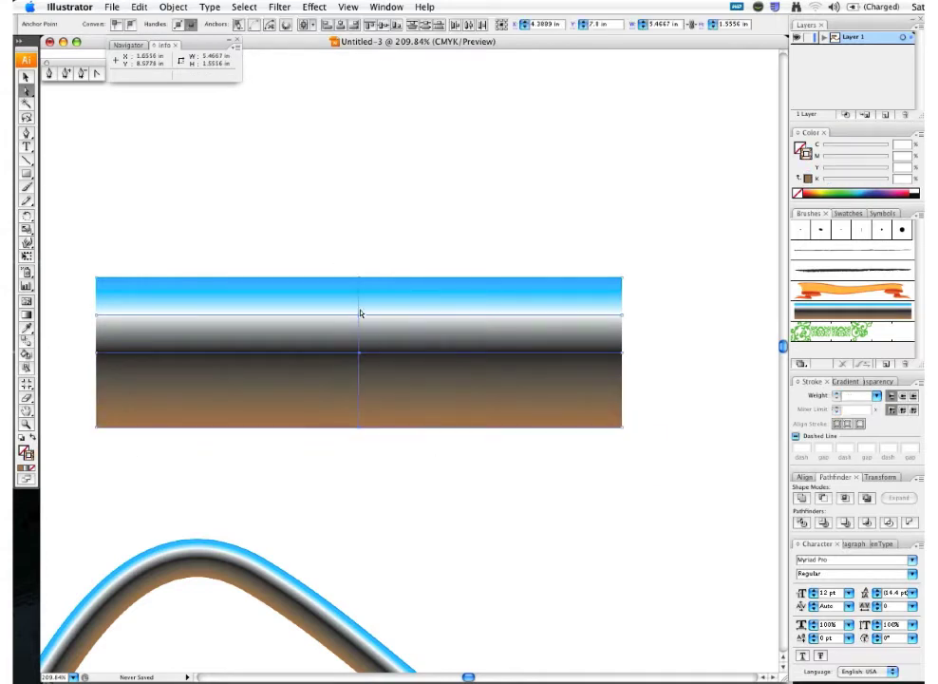
pyautogui.click(67, 71)
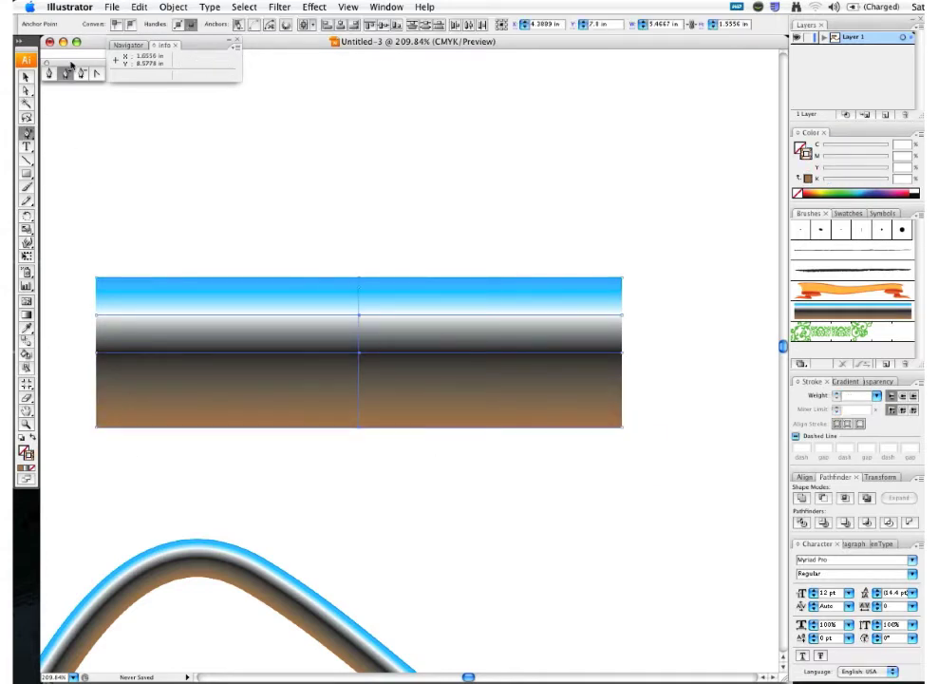
pyautogui.click(361, 278)
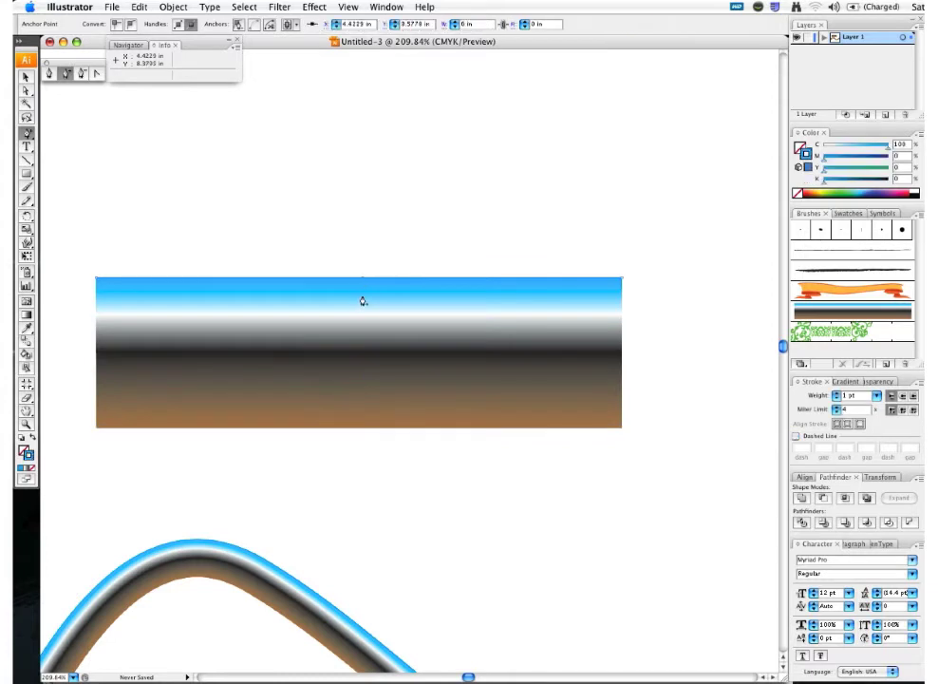
pyautogui.press('v')
pyautogui.click(370, 243)
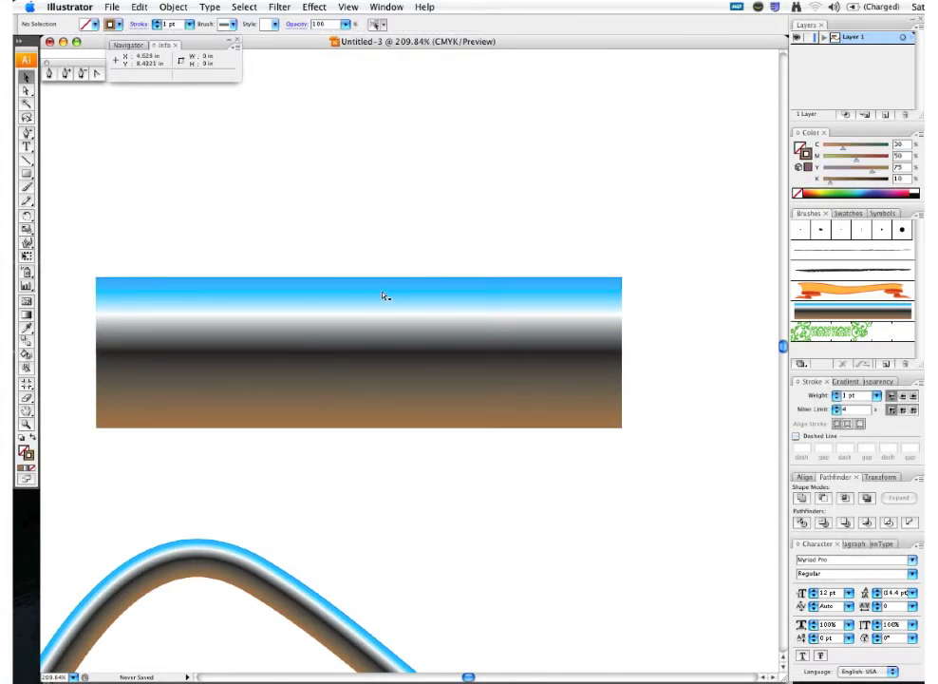
# Draw a horizontal line about 5.1 in long to the right of the blended bar and give it a black stroke with no fill.
pyautogui.press('super+minus')
pyautogui.moveTo(365, 421); pyautogui.dragTo(259, 455)
pyautogui.click(27, 134)
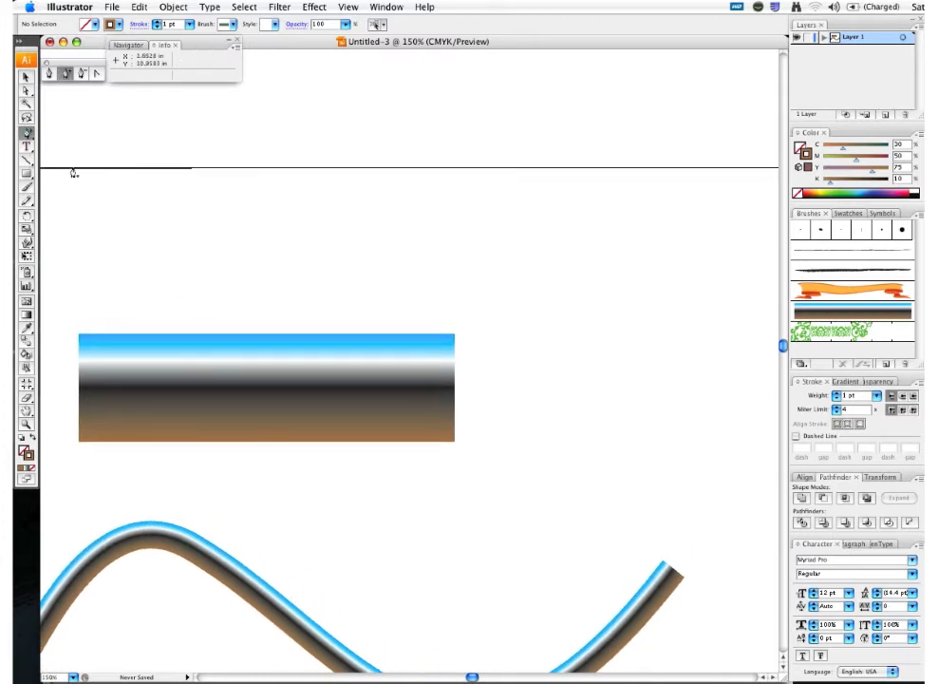
pyautogui.press('\\')
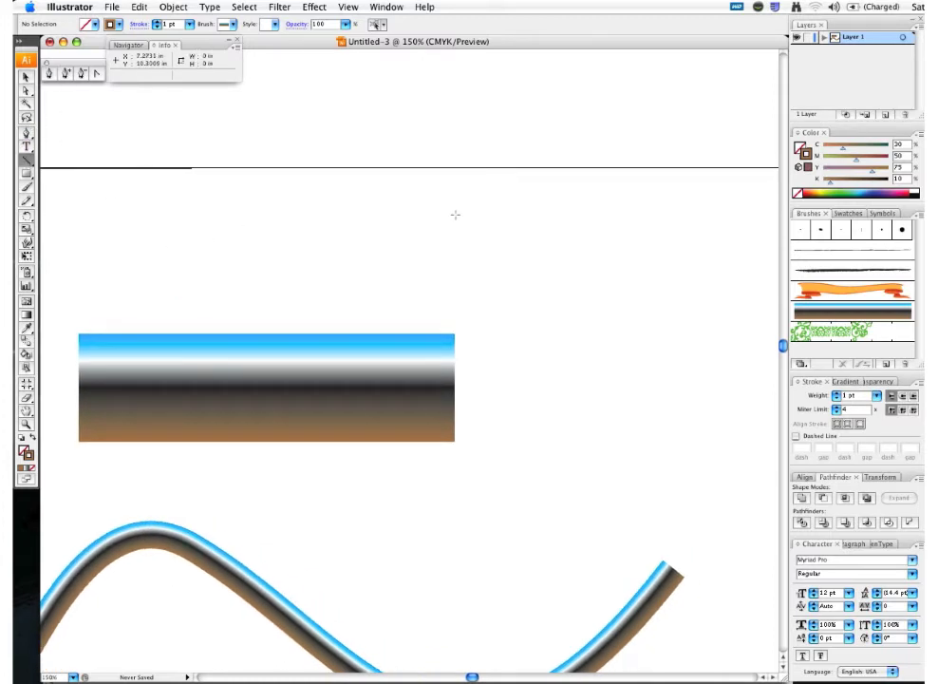
pyautogui.moveTo(486, 335); pyautogui.dragTo(733, 320)
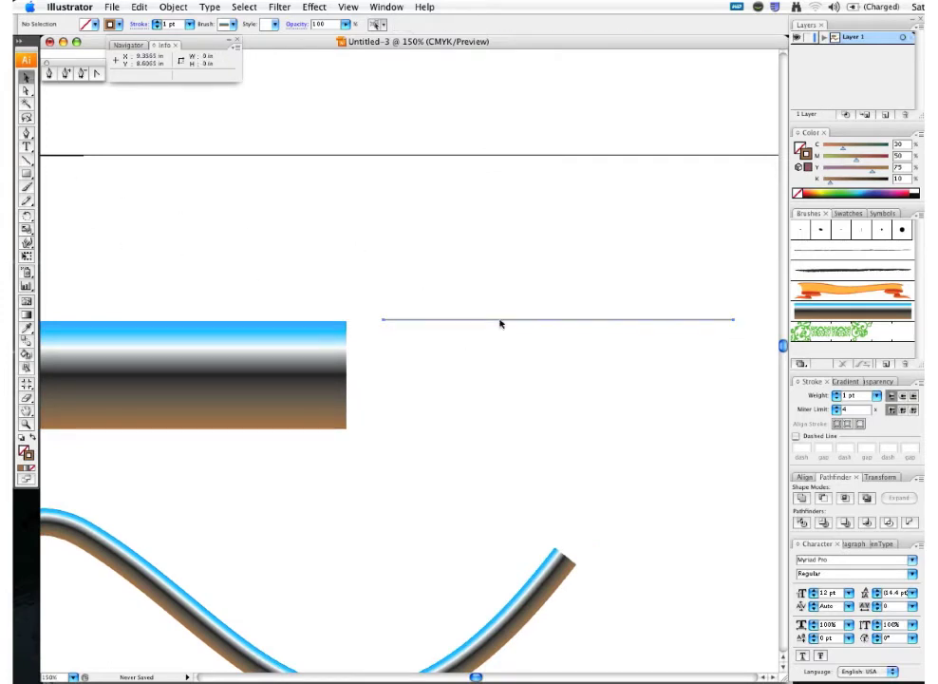
pyautogui.press('v')
pyautogui.press('d')
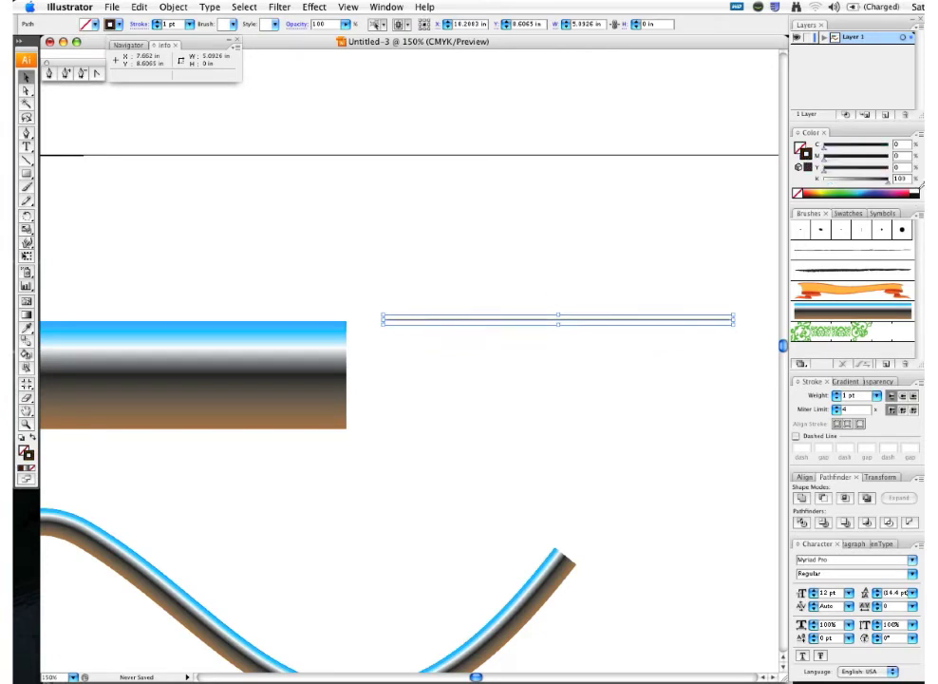
pyautogui.click(411, 287)
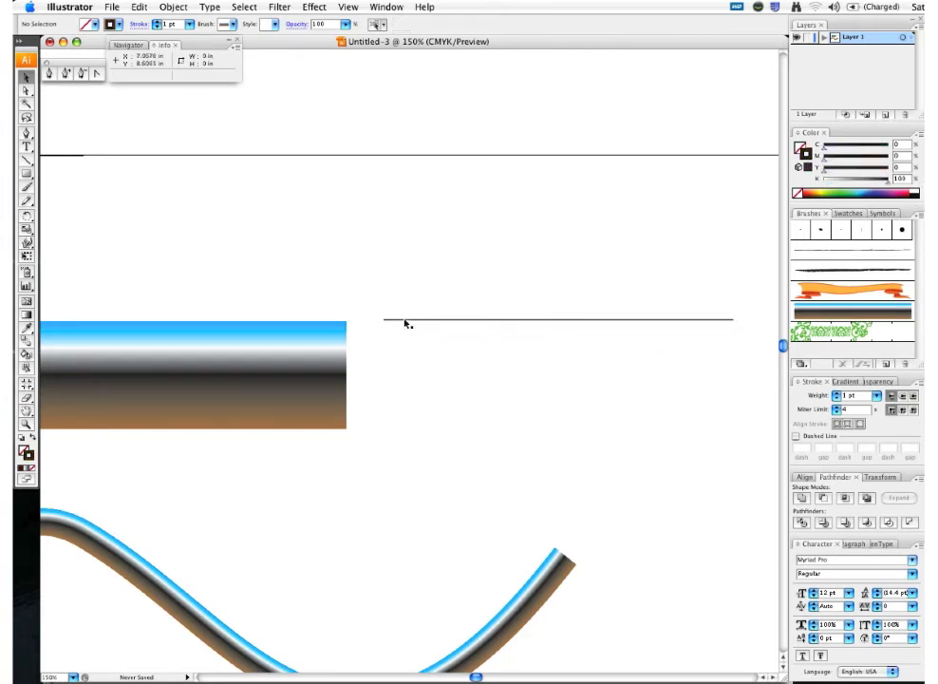
pyautogui.moveTo(404, 320); pyautogui.dragTo(407, 351)
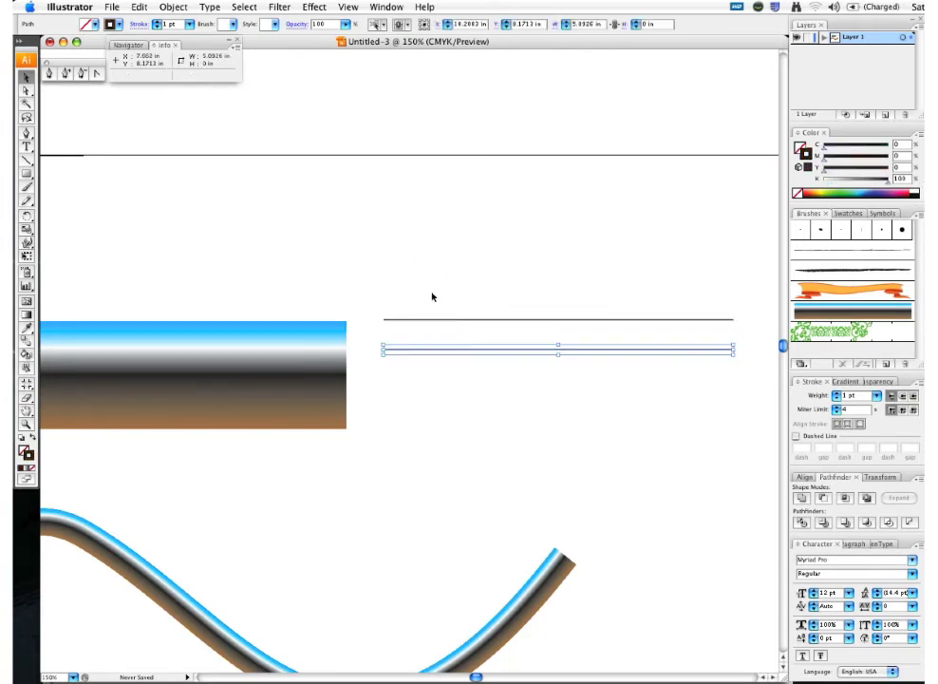
pyautogui.hotkey('ctrl', 'd')
pyautogui.hotkey('ctrl', 'd')
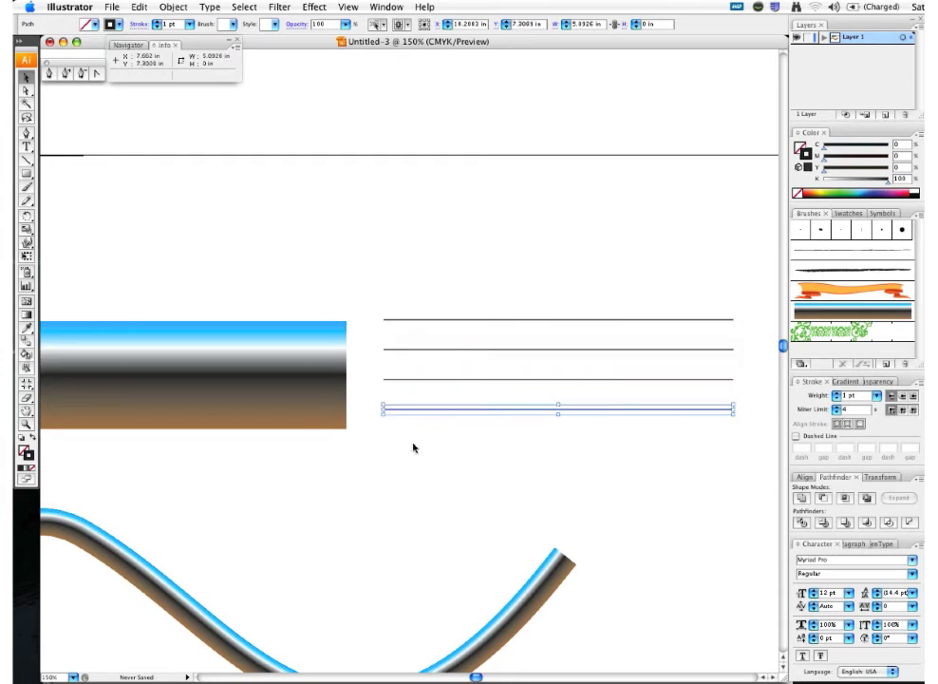
pyautogui.click(412, 444)
pyautogui.moveTo(401, 412); pyautogui.dragTo(397, 430)
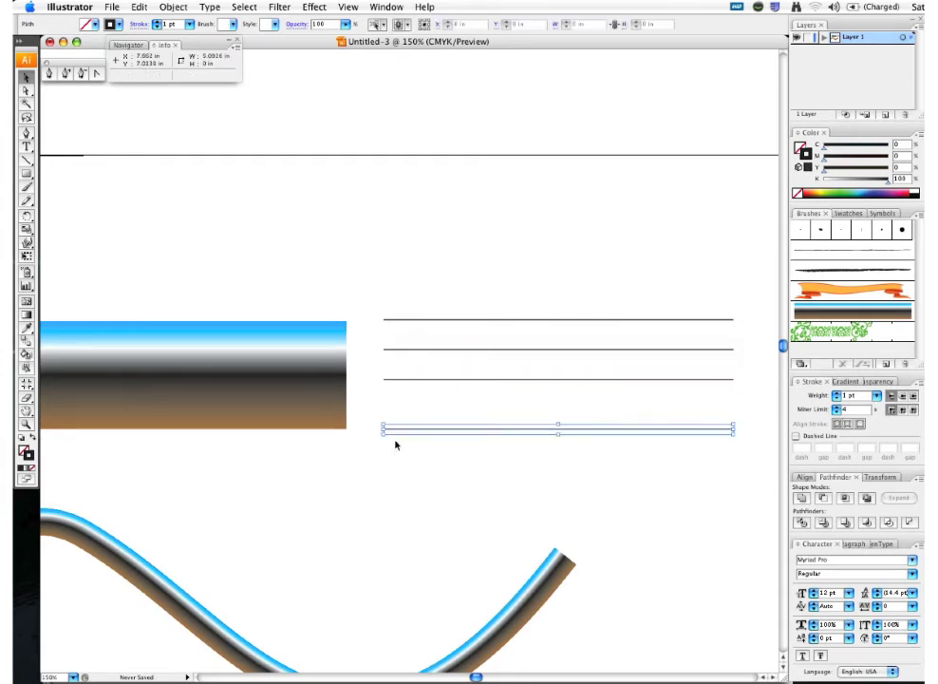
pyautogui.click(394, 441)
pyautogui.moveTo(392, 379); pyautogui.dragTo(392, 377)
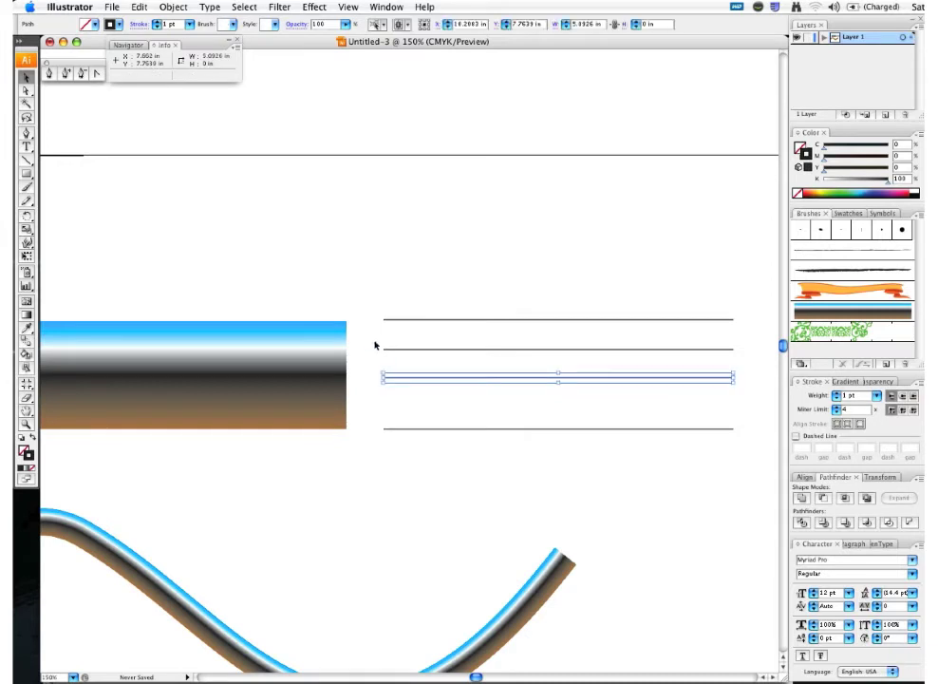
pyautogui.click(394, 353)
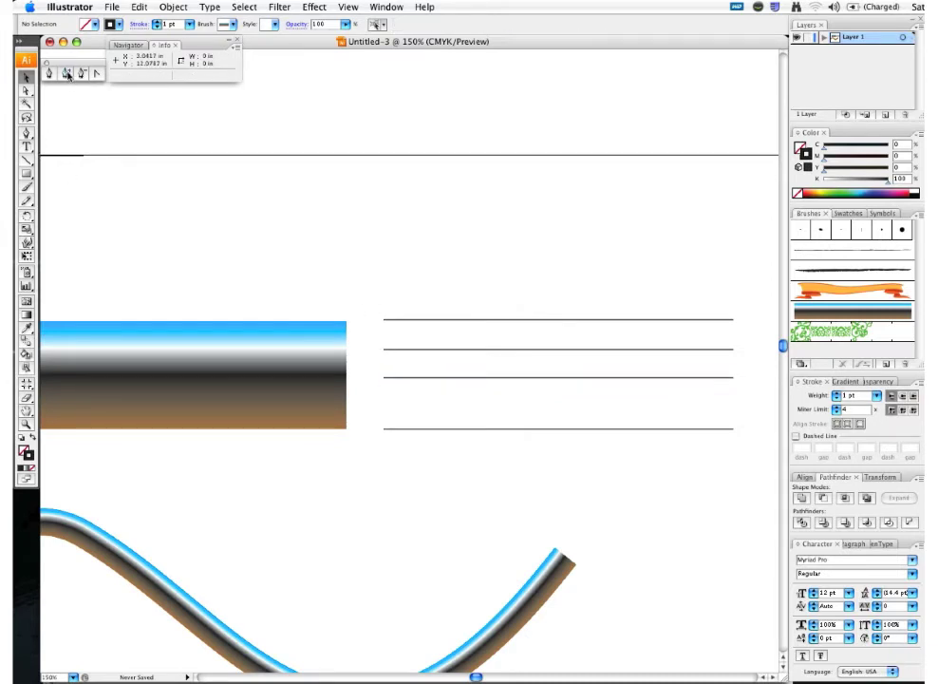
pyautogui.moveTo(373, 340); pyautogui.dragTo(419, 448)
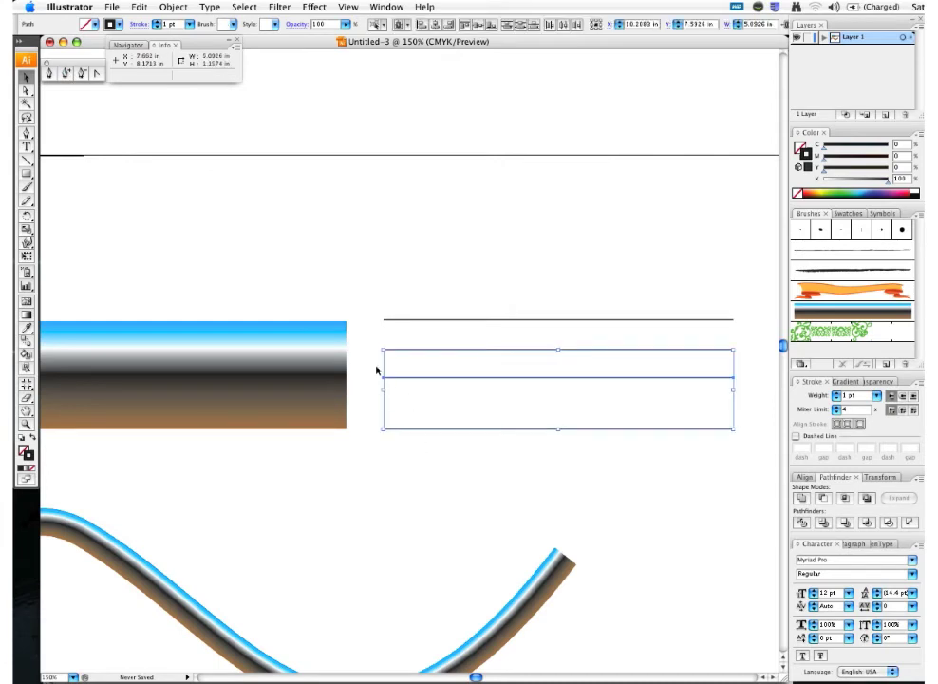
pyautogui.press('Delete')
# Add an anchor point near the middle of the black horizontal line.
pyautogui.click(69, 73)
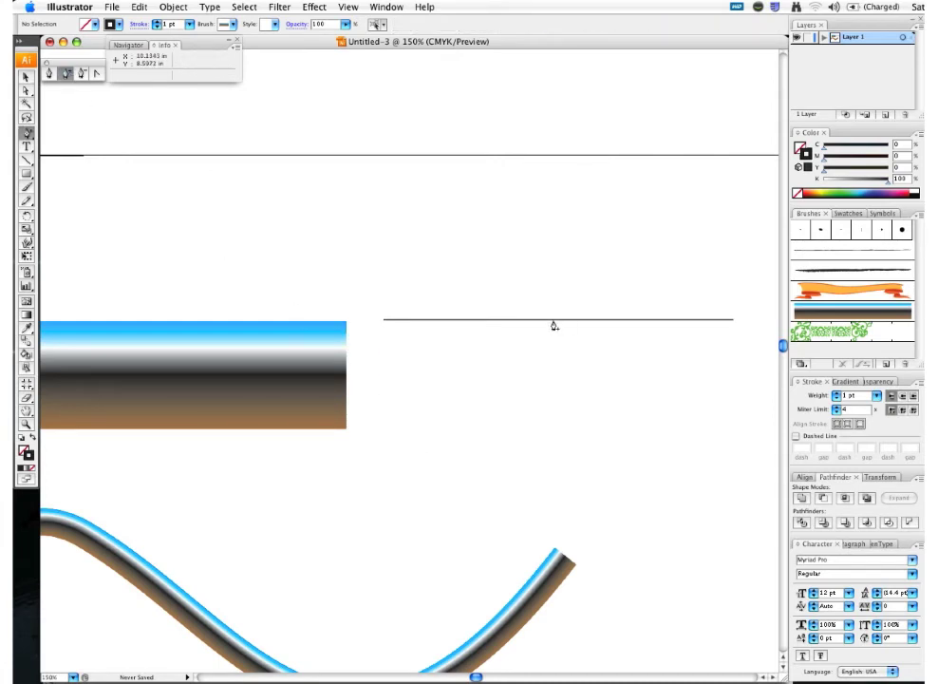
pyautogui.click(551, 320)
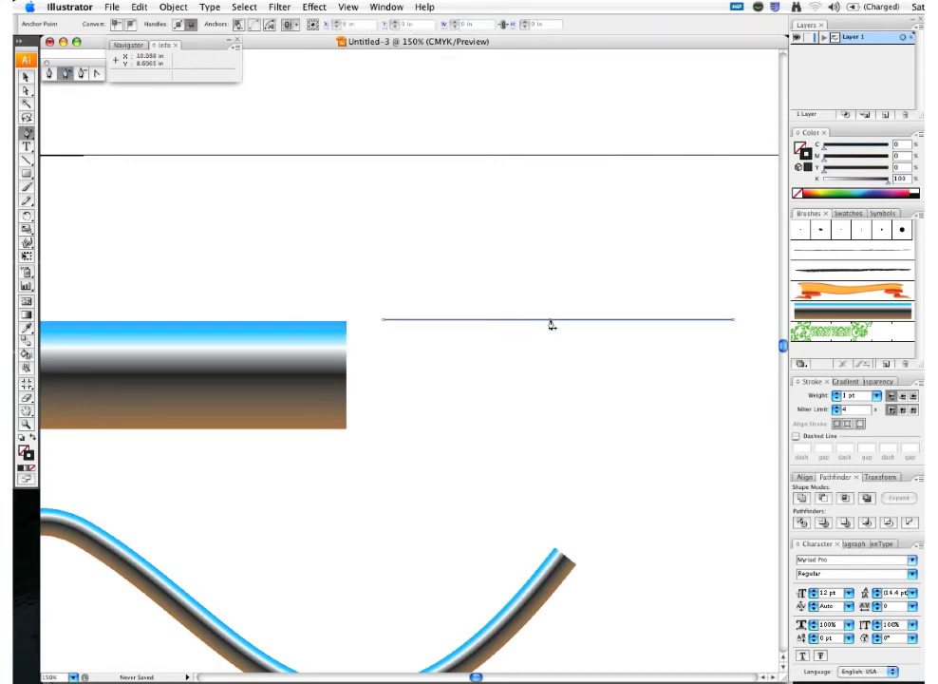
pyautogui.press('v')
pyautogui.click(482, 306)
# Copy the line downward three times at about 0.44 in spacing and move the lowest copy about 0.23 in further down.
pyautogui.click(480, 321)
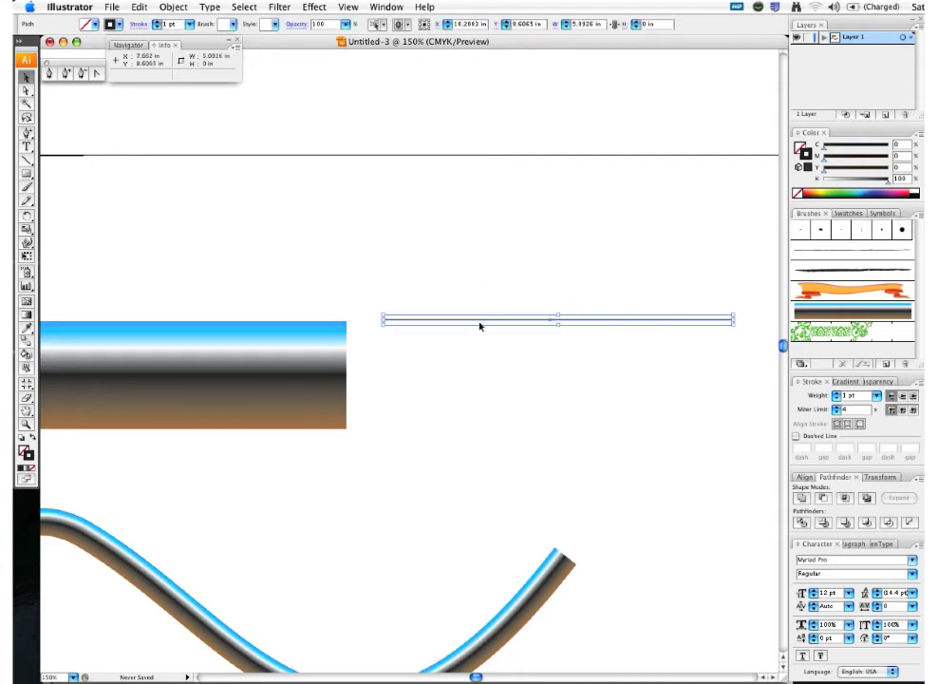
pyautogui.click(485, 324)
pyautogui.moveTo(485, 324); pyautogui.dragTo(478, 347)
pyautogui.press('super+d')
pyautogui.press('super+d')
pyautogui.click(401, 452)
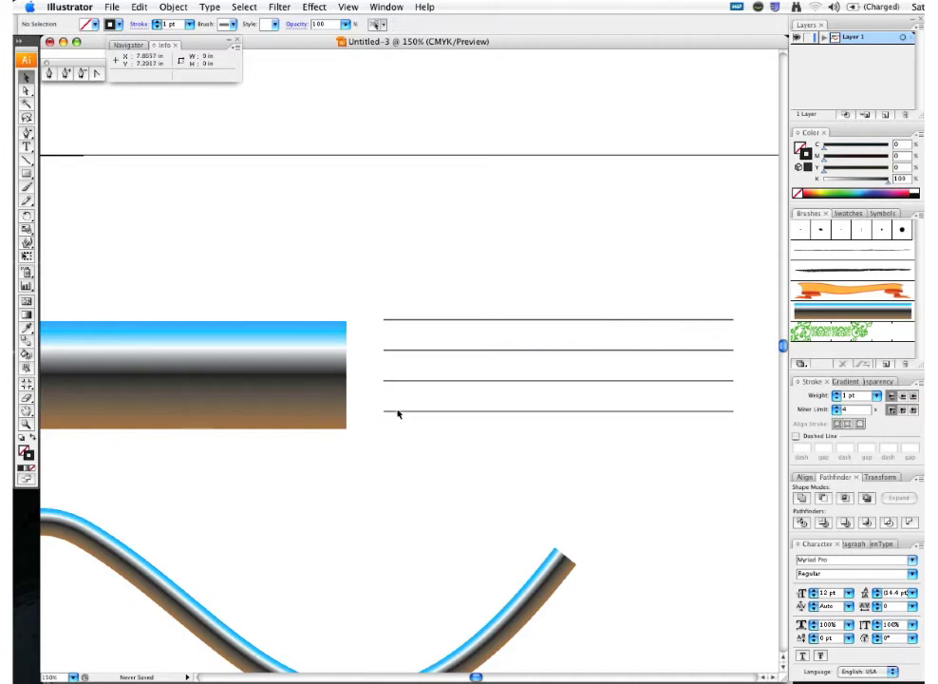
pyautogui.click(397, 412)
pyautogui.moveTo(398, 413); pyautogui.dragTo(397, 430)
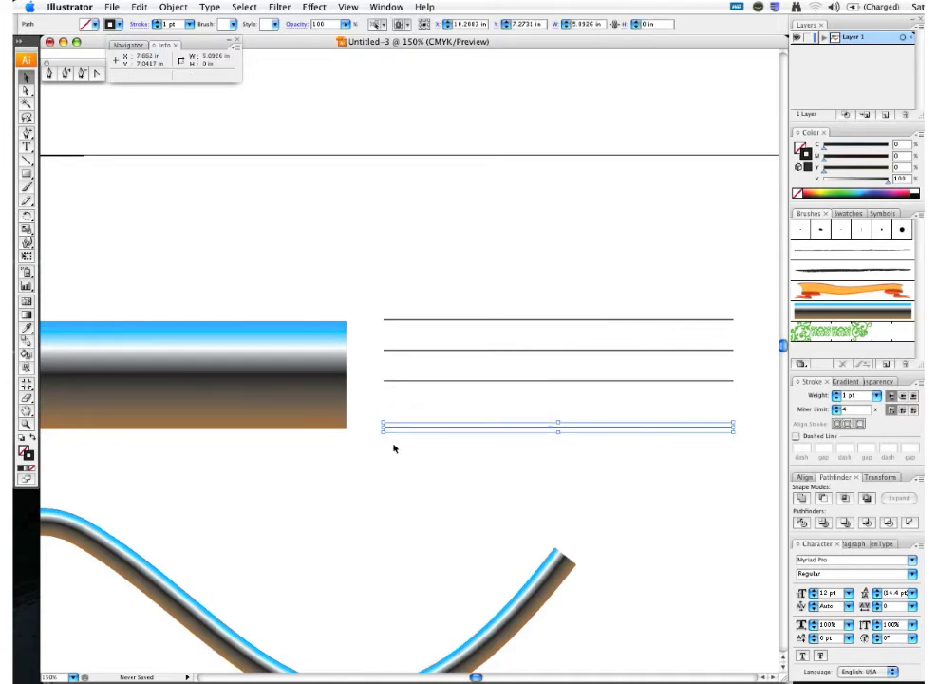
# Set the second line's stroke to white (K 0) and the bottom line's stroke to the brown C 30, M 50, Y 75, K 10 swatch.
pyautogui.click(383, 350)
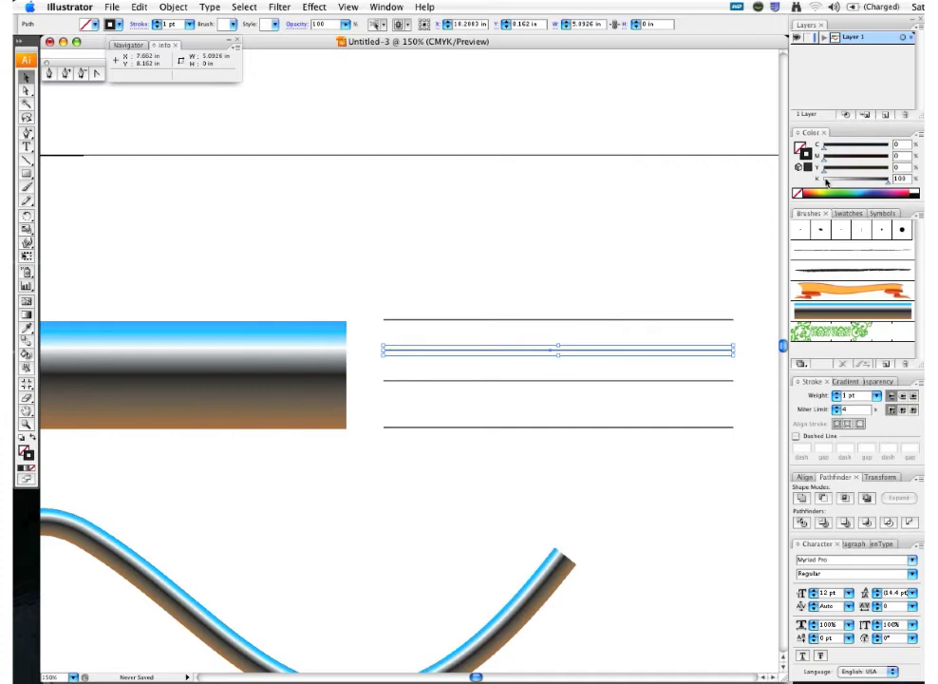
pyautogui.click(826, 182)
pyautogui.click(403, 380)
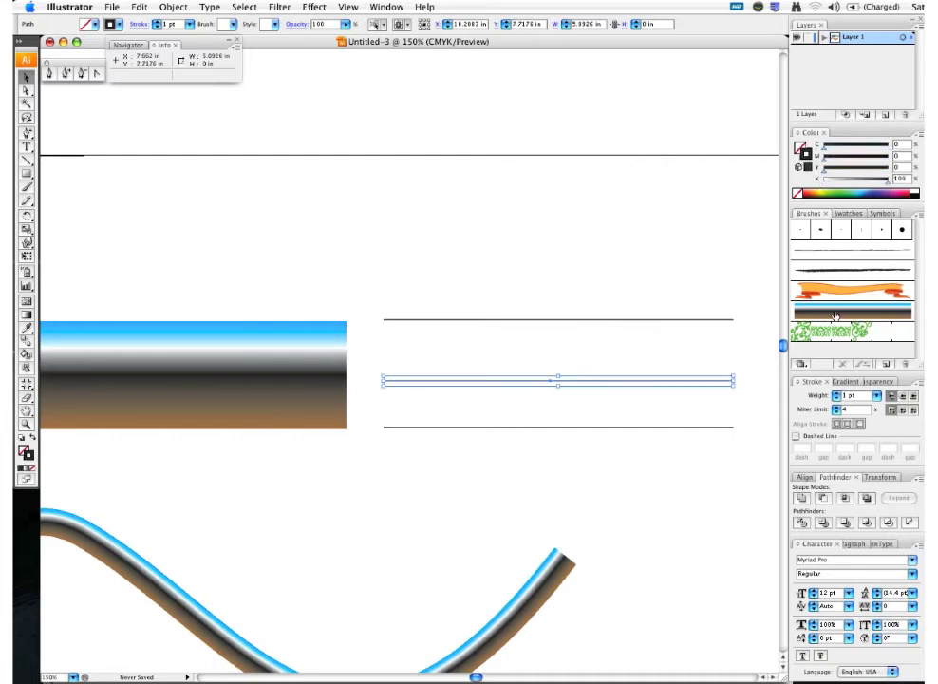
pyautogui.click(509, 428)
pyautogui.click(844, 212)
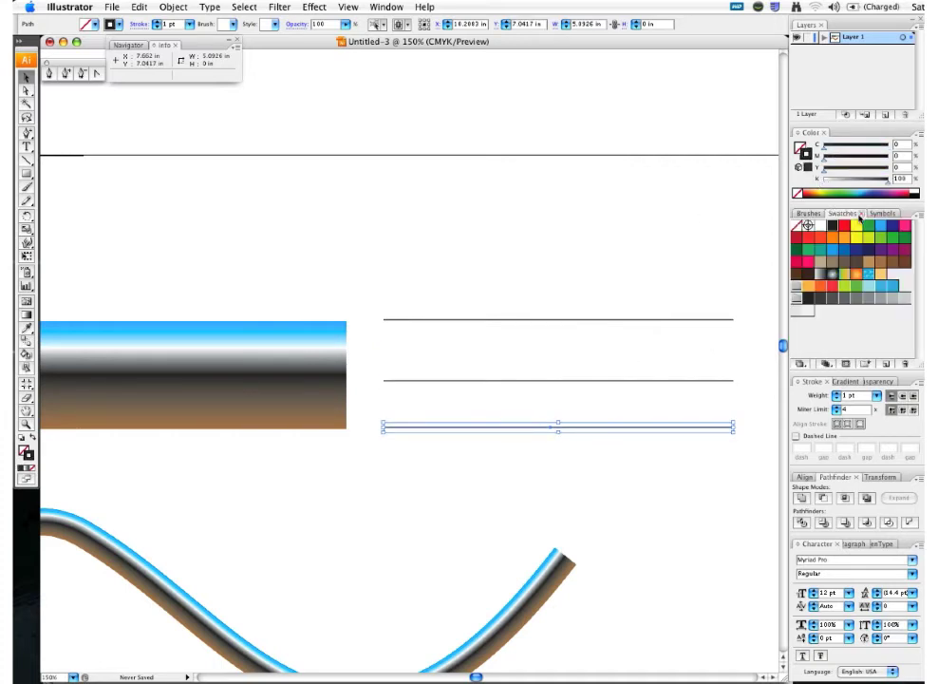
pyautogui.click(881, 264)
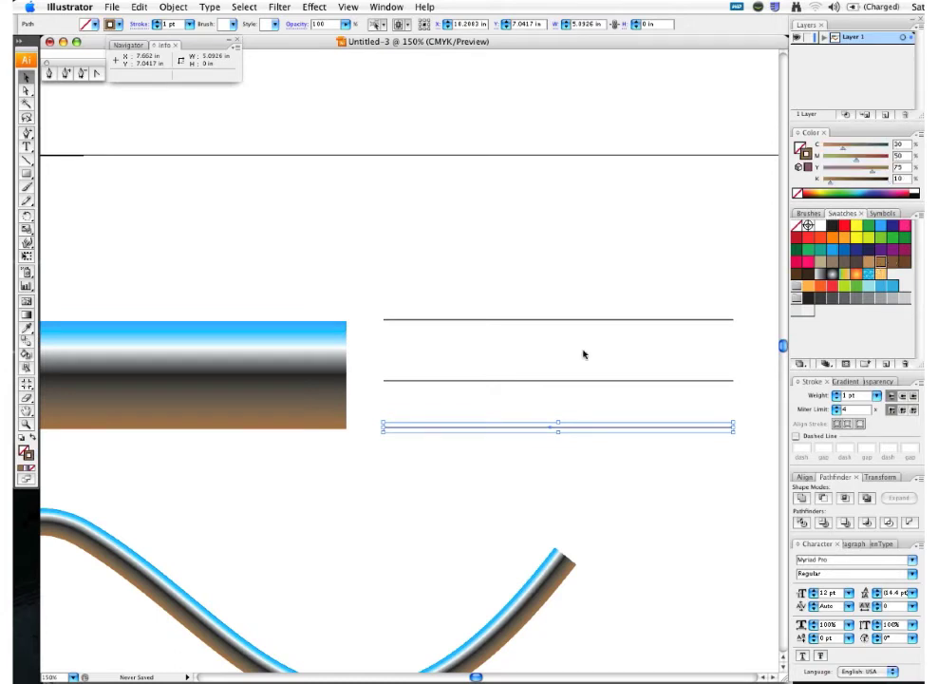
pyautogui.click(420, 441)
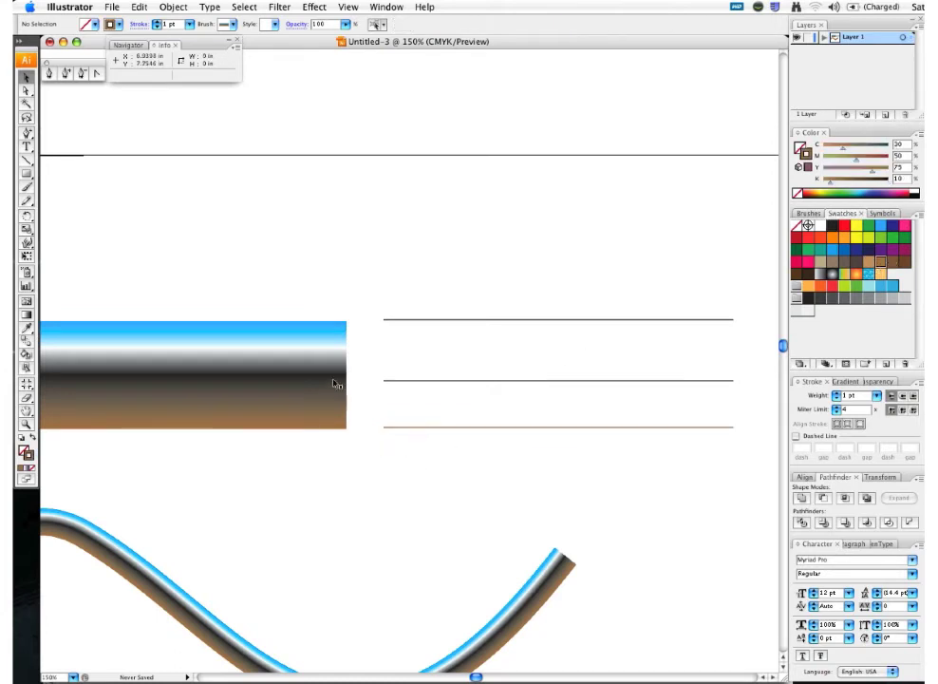
# Blend the four lines from top to bottom through their left endpoints in Outline view, and return to Preview.
pyautogui.click(26, 340)
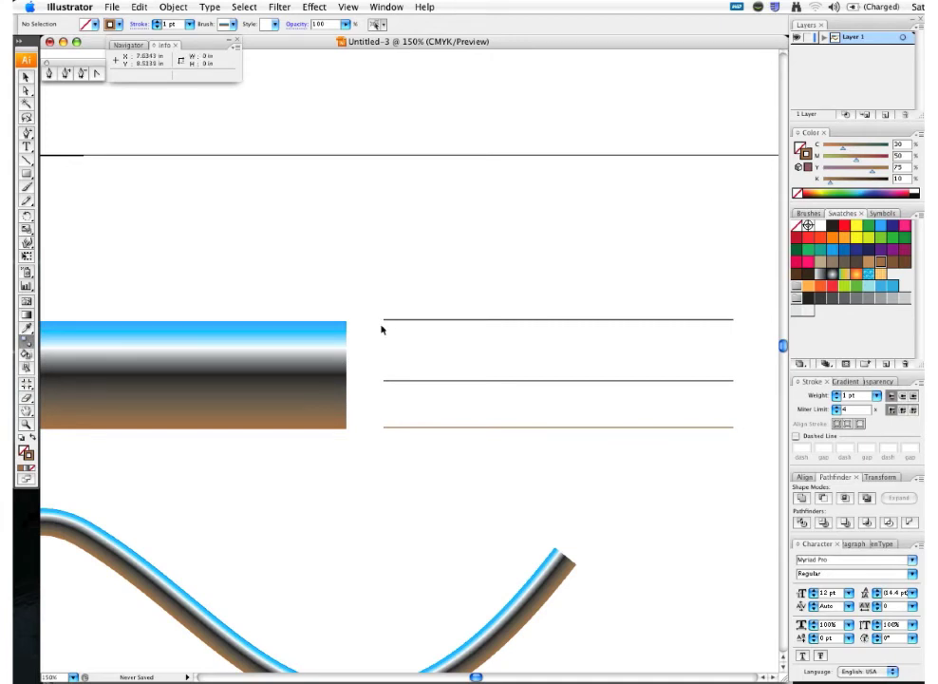
pyautogui.press('super+y')
pyautogui.click(383, 351)
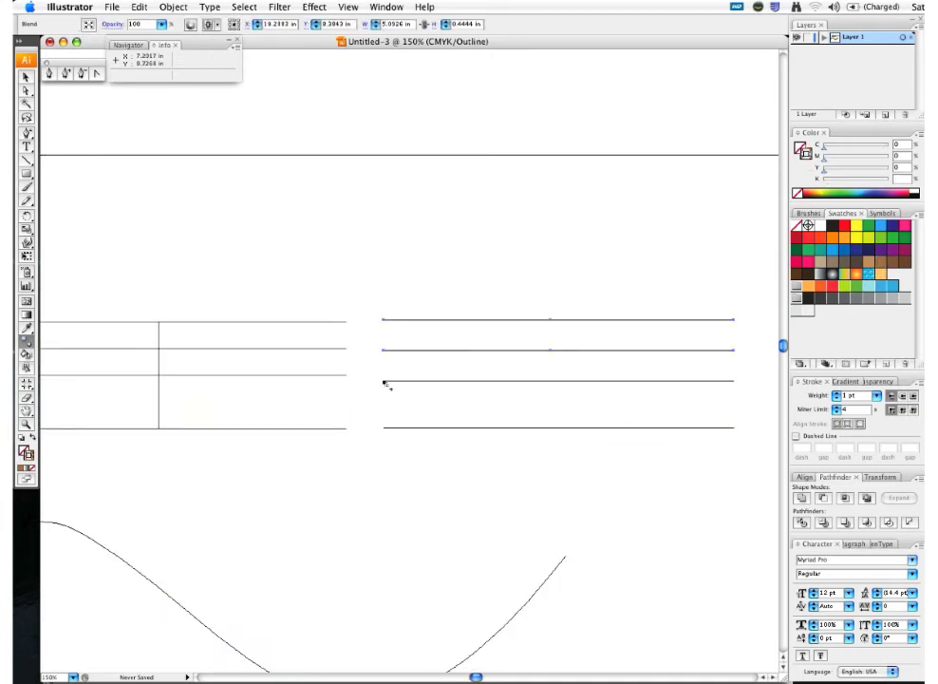
pyautogui.click(384, 380)
pyautogui.click(384, 426)
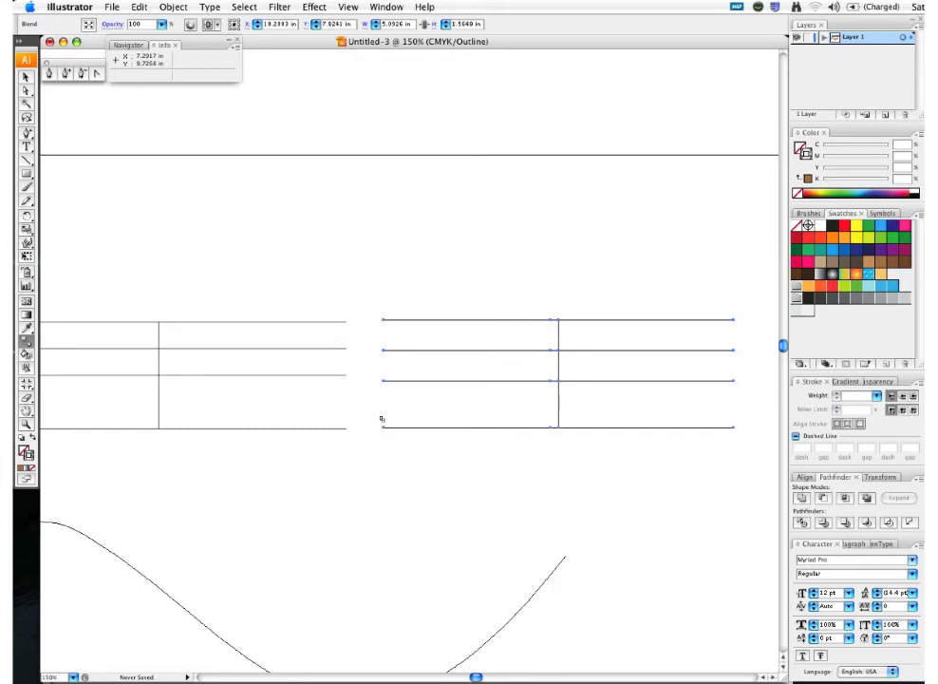
pyautogui.press('super+y')
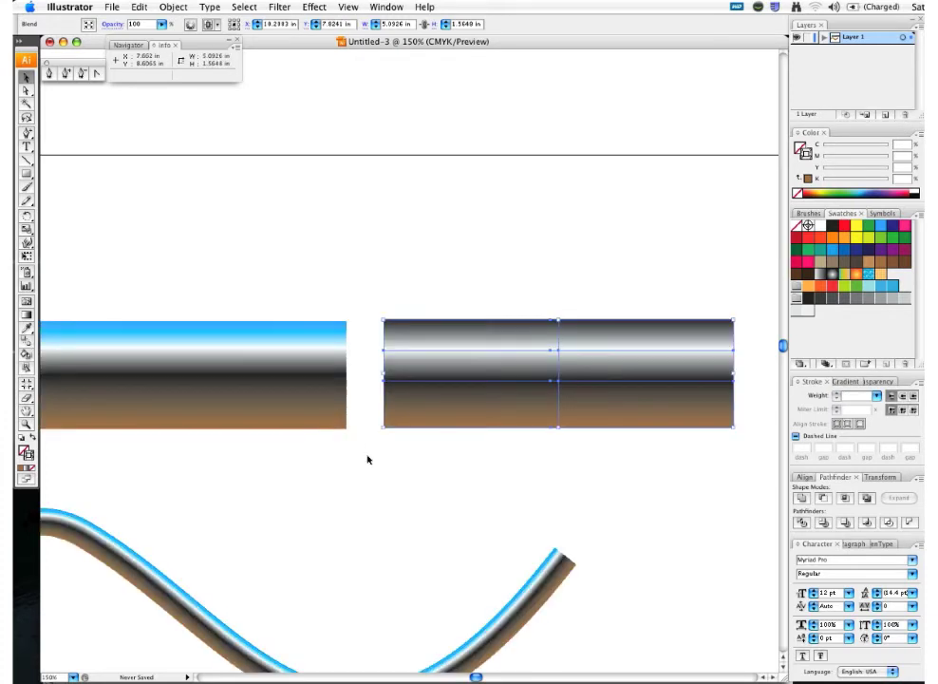
# Set the stroke of the right-hand blend's top line to the C 100 cyan swatch.
pyautogui.press('super+shift+a')
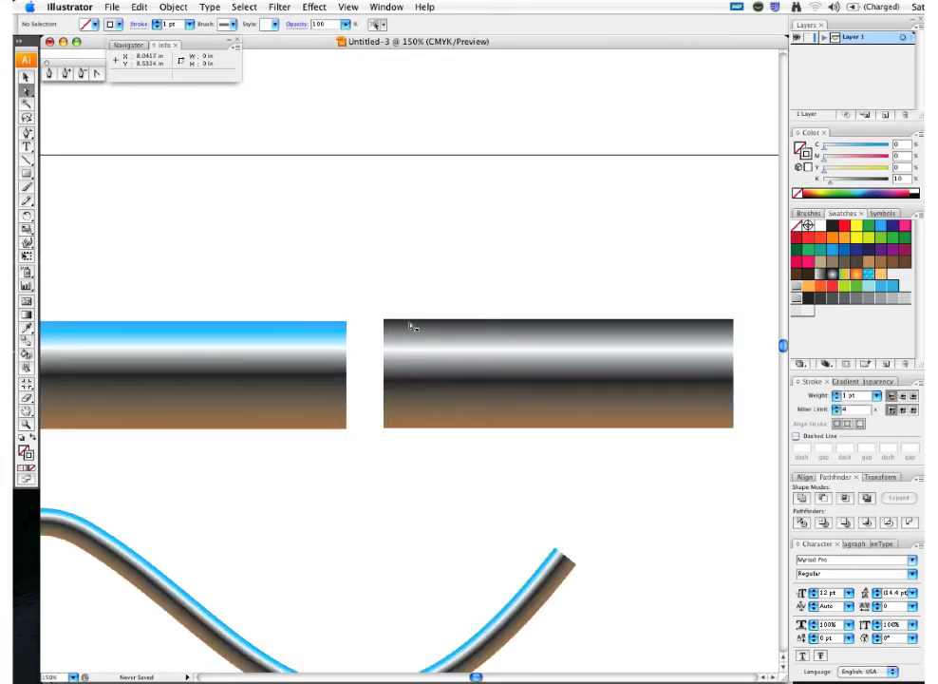
pyautogui.click(409, 321)
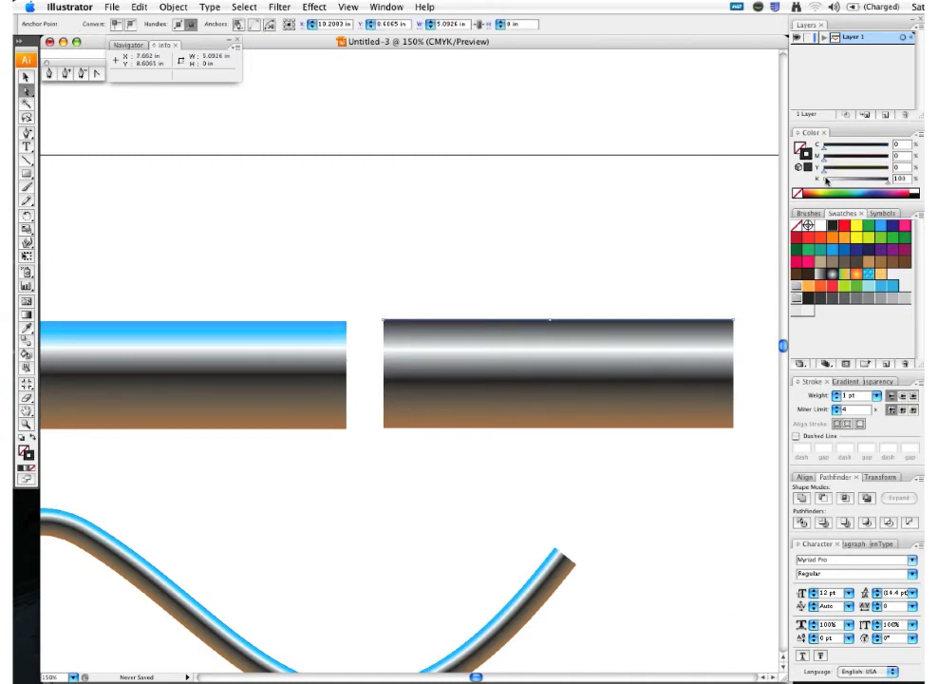
pyautogui.click(880, 226)
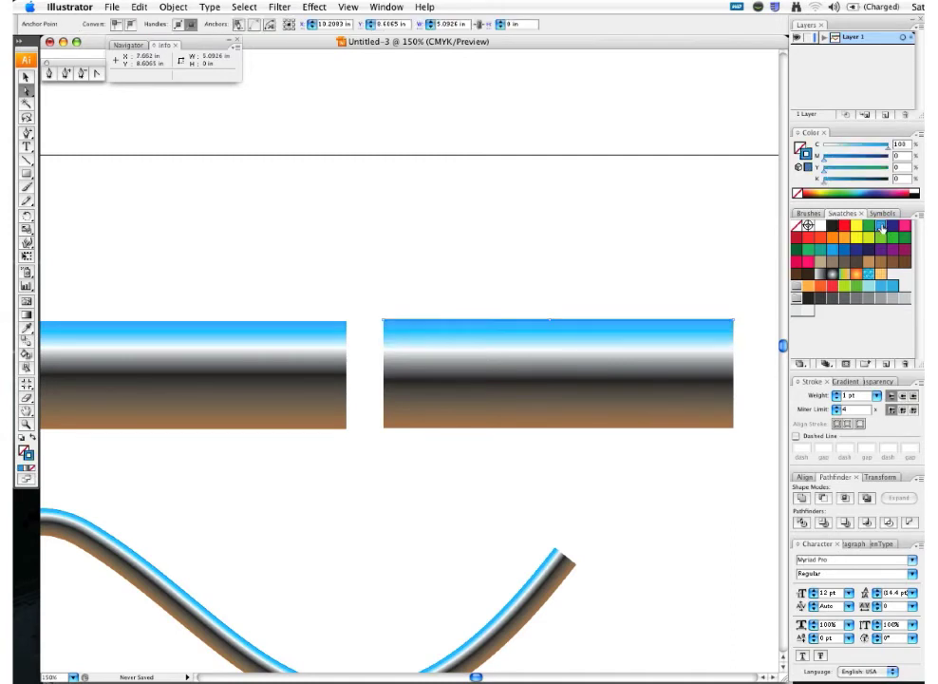
pyautogui.click(428, 308)
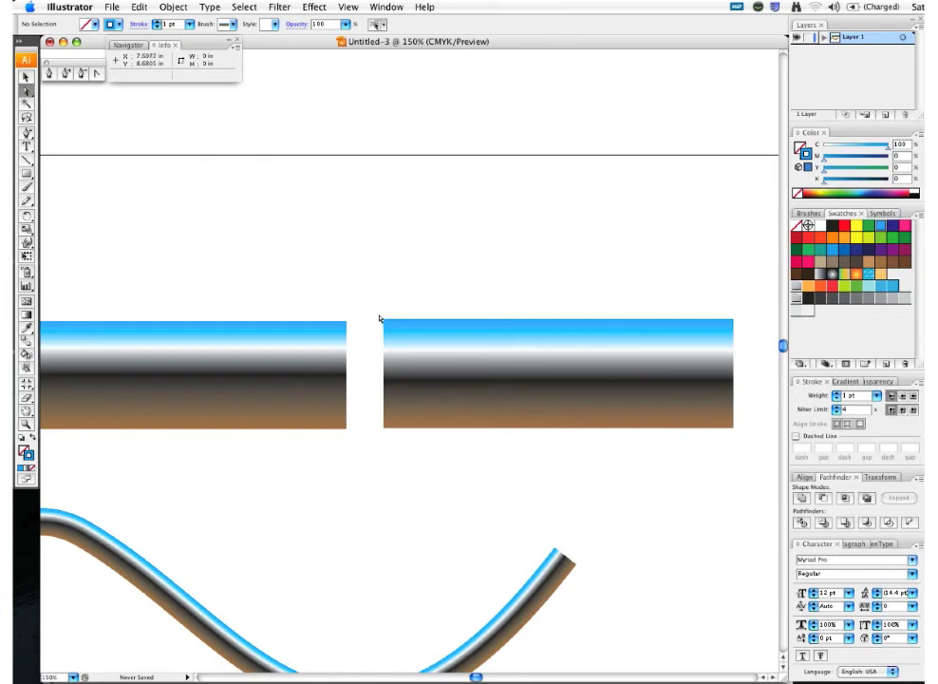
# Bring the left endpoints of the blend's first, second and bottom lines together on the third line's left endpoint, finishing in Outline view.
pyautogui.click(384, 323)
pyautogui.click(384, 428)
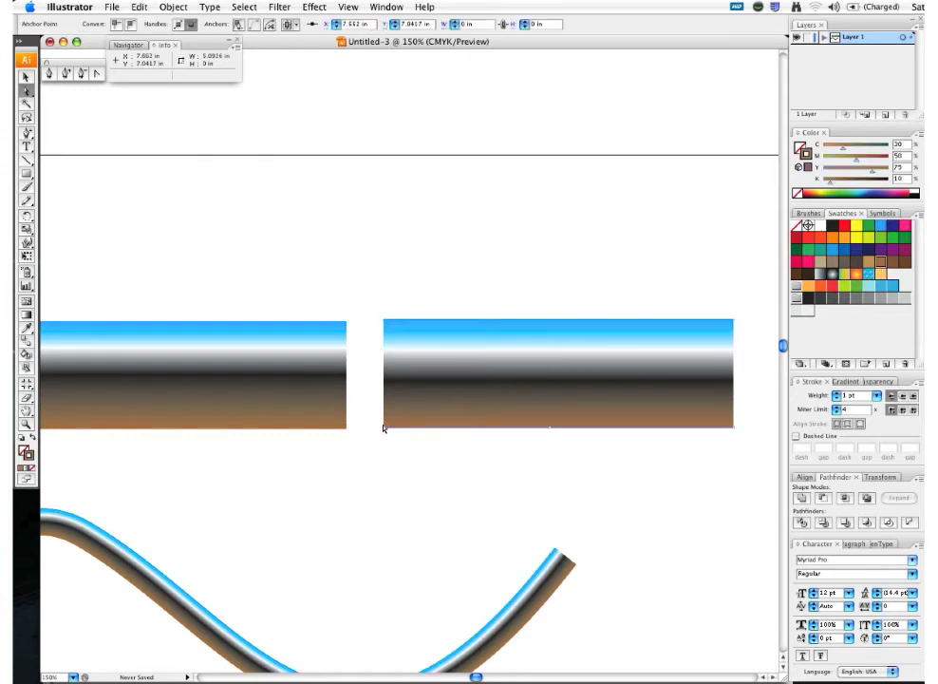
pyautogui.moveTo(384, 429); pyautogui.dragTo(384, 396)
pyautogui.moveTo(387, 325); pyautogui.dragTo(408, 411)
pyautogui.click(374, 404)
pyautogui.click(385, 357)
pyautogui.press('super+shift+a')
pyautogui.press('super+shift+a')
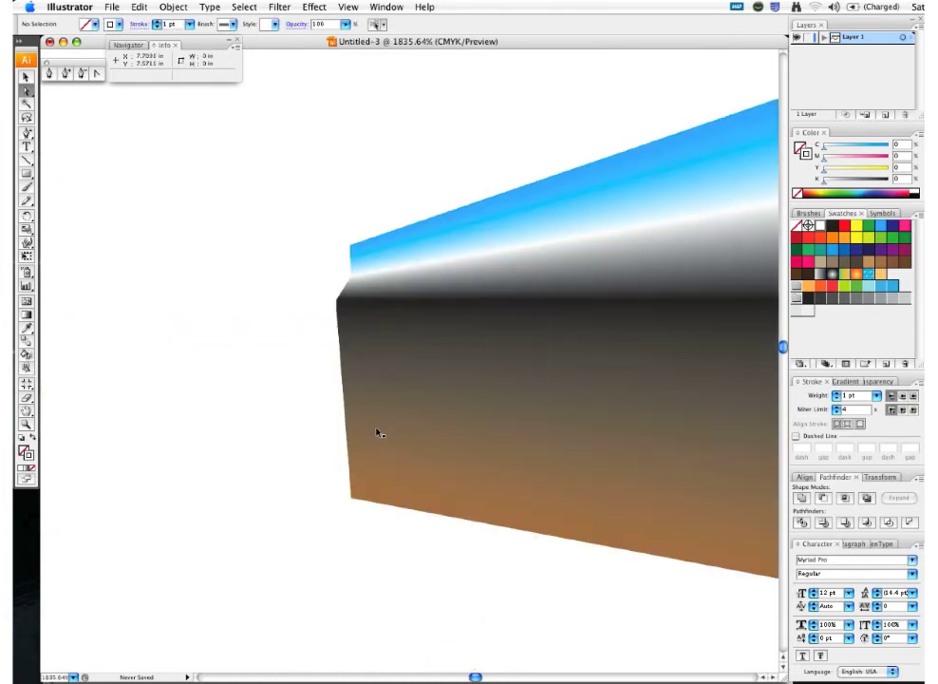
pyautogui.press('super+y')
pyautogui.moveTo(352, 282); pyautogui.dragTo(338, 301)
pyautogui.moveTo(352, 252); pyautogui.dragTo(339, 304)
pyautogui.moveTo(354, 495); pyautogui.dragTo(338, 304)
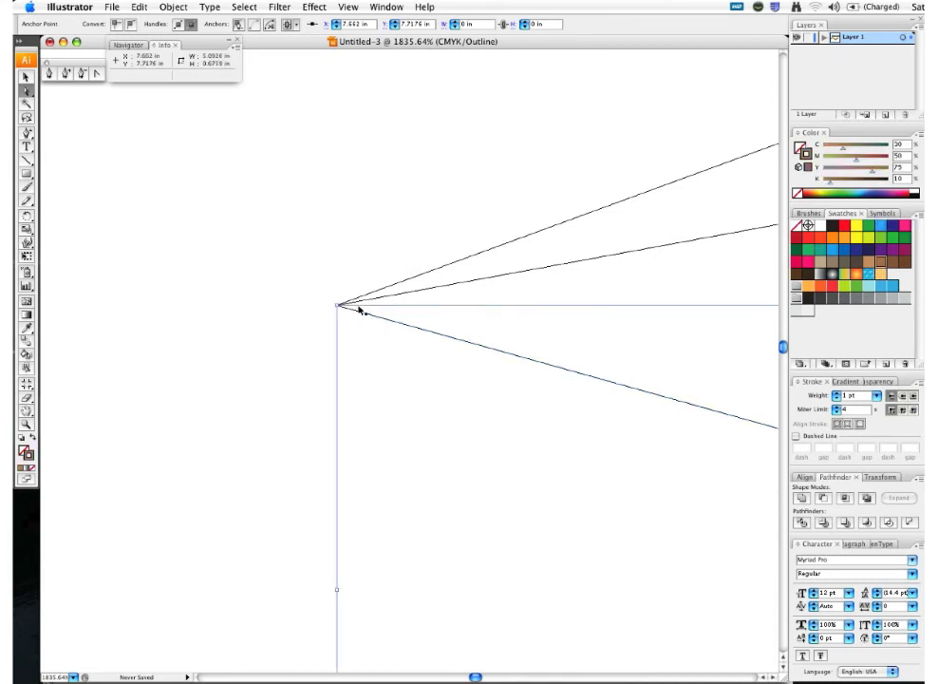
# Bring the right endpoints of the blend's other lines together on the third line's right endpoint, forming a diamond-shaped outline.
pyautogui.press('super+0')
pyautogui.press('super+space')
pyautogui.moveTo(369, 198); pyautogui.dragTo(626, 331)
pyautogui.moveTo(658, 214)
pyautogui.mouseDown()
pyautogui.moveTo(695, 334)
pyautogui.moveTo(716, 475)
pyautogui.mouseUp()
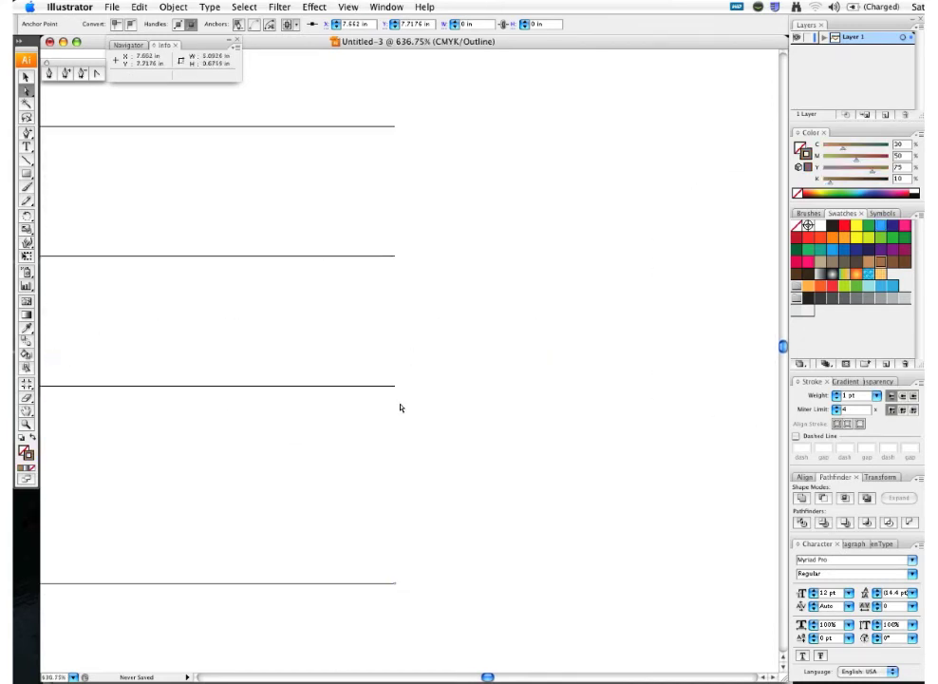
pyautogui.press('super+minus')
pyautogui.press('super+minus')
pyautogui.press('super+minus')
pyautogui.press('super+minus')
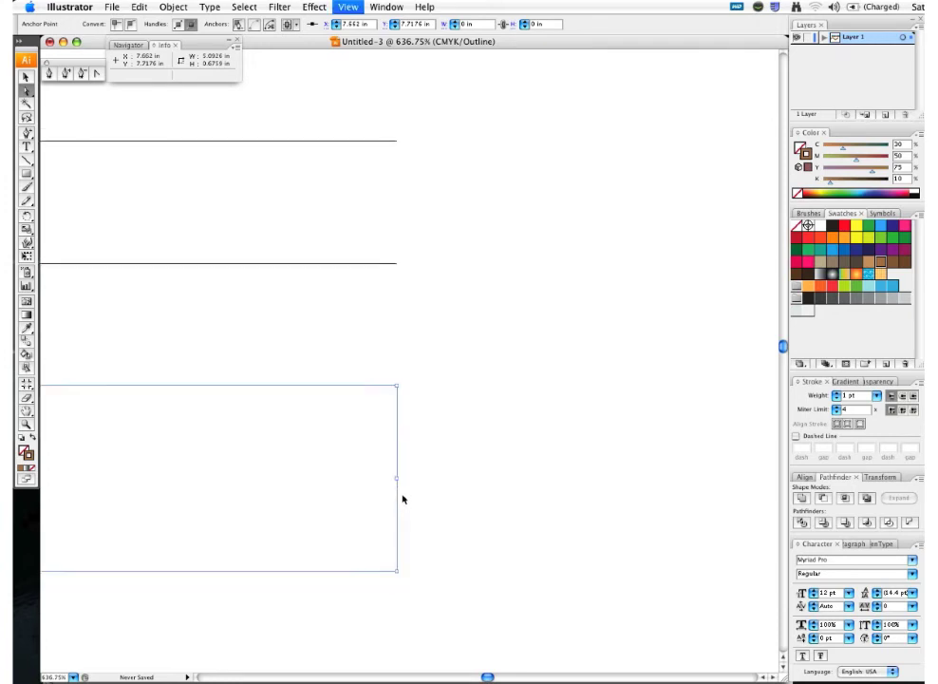
pyautogui.press('super+minus')
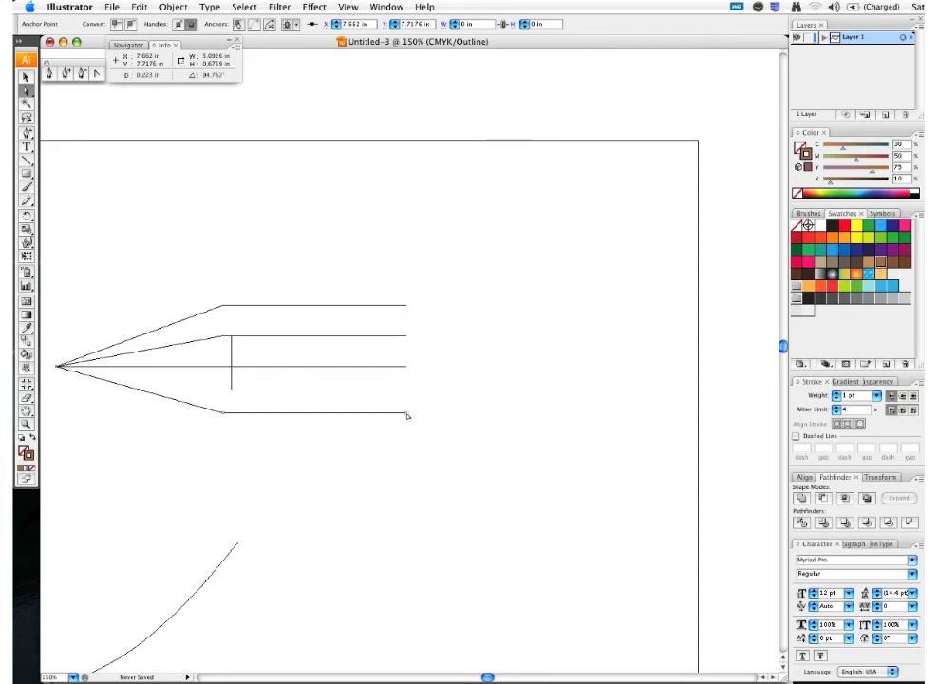
pyautogui.moveTo(406, 412); pyautogui.dragTo(407, 367)
pyautogui.moveTo(406, 306); pyautogui.dragTo(408, 367)
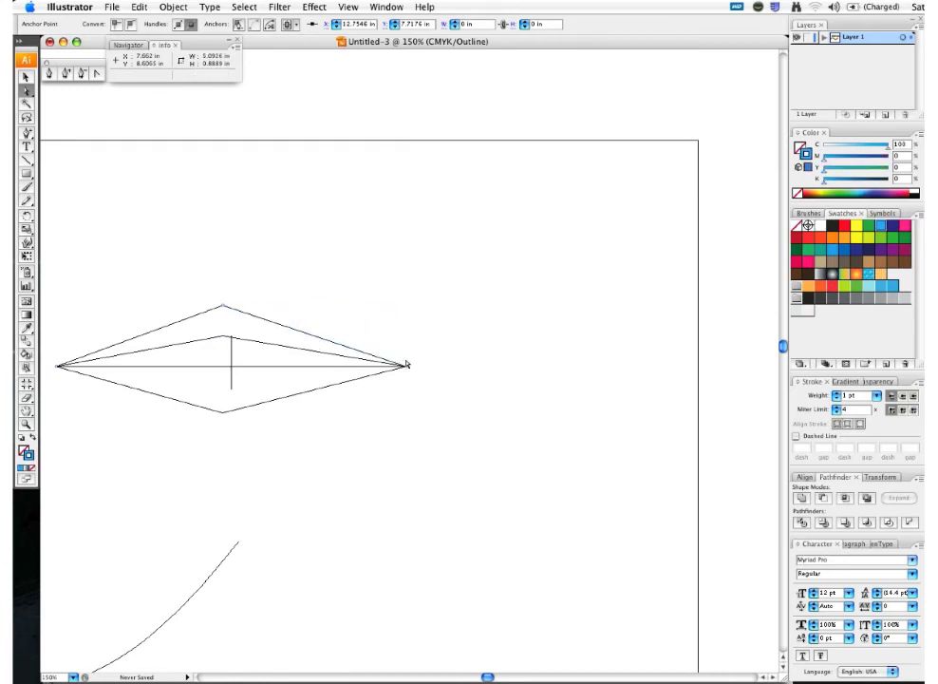
# Return to Preview and convert the middle anchors of the blue top line and brown bottom line to smooth points with long horizontal handles.
pyautogui.moveTo(134, 263); pyautogui.dragTo(256, 404)
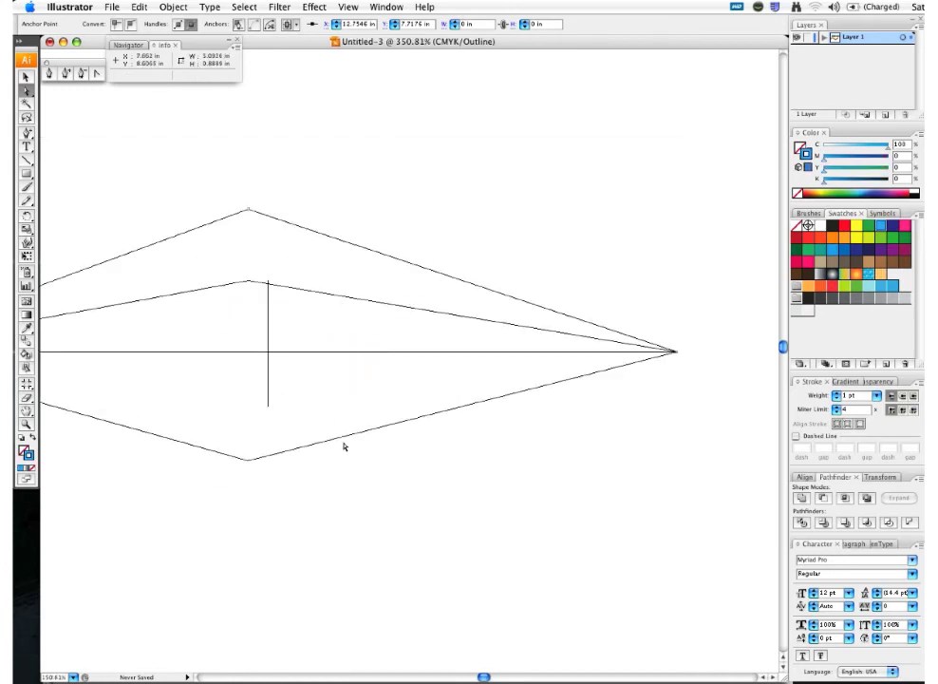
pyautogui.moveTo(243, 443); pyautogui.dragTo(338, 445)
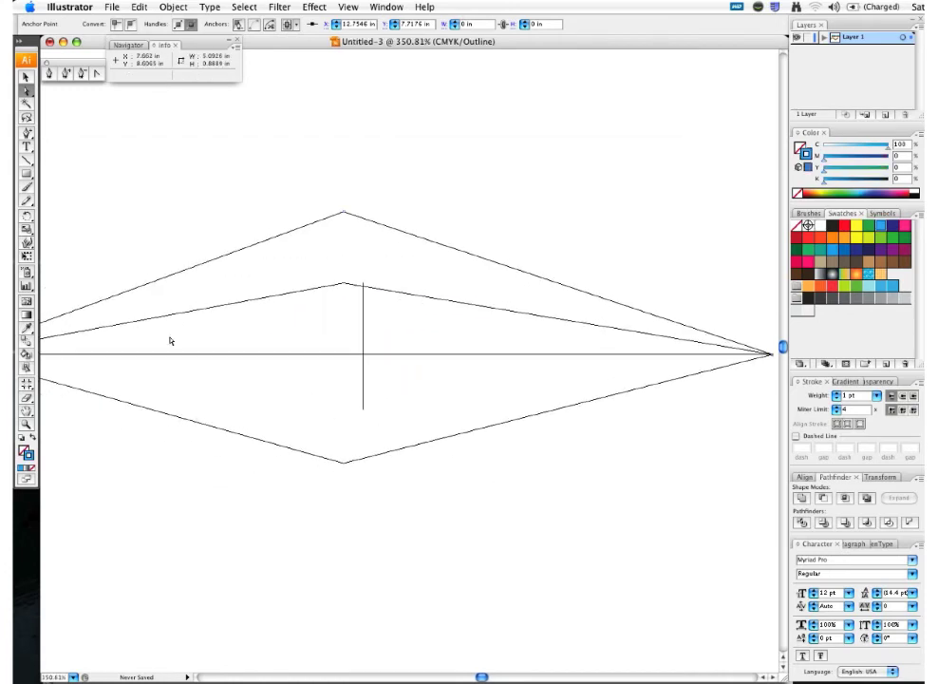
pyautogui.hotkey('ctrl', 'y')
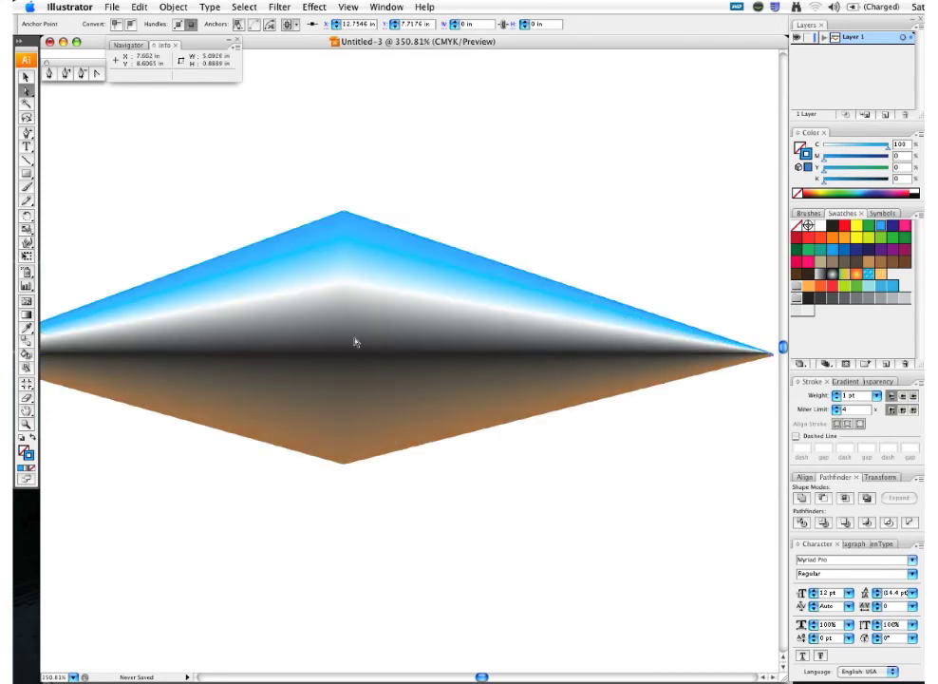
pyautogui.click(97, 74)
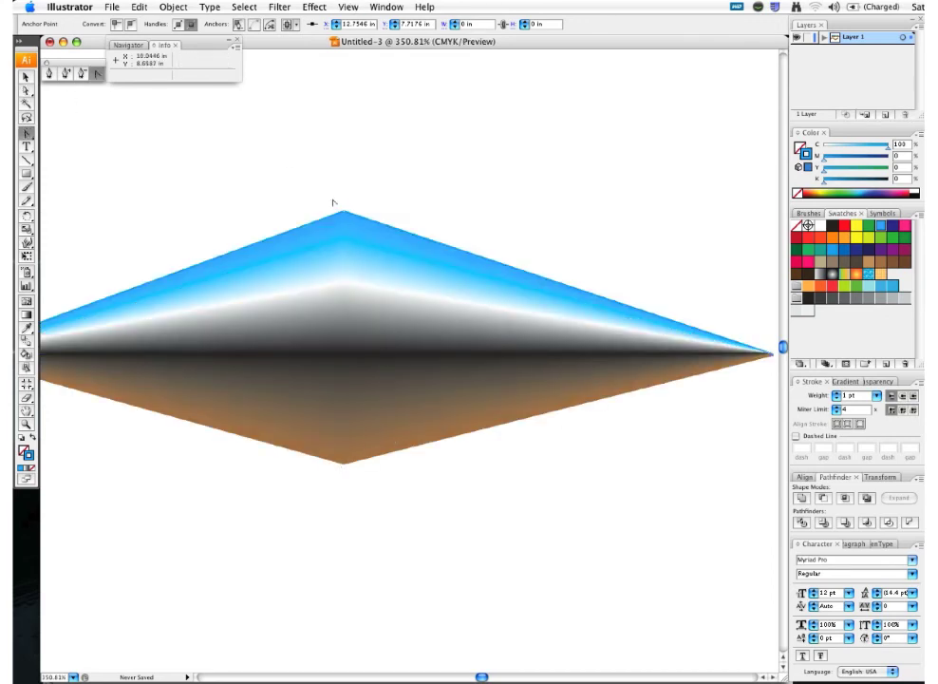
pyautogui.moveTo(344, 215); pyautogui.dragTo(547, 210)
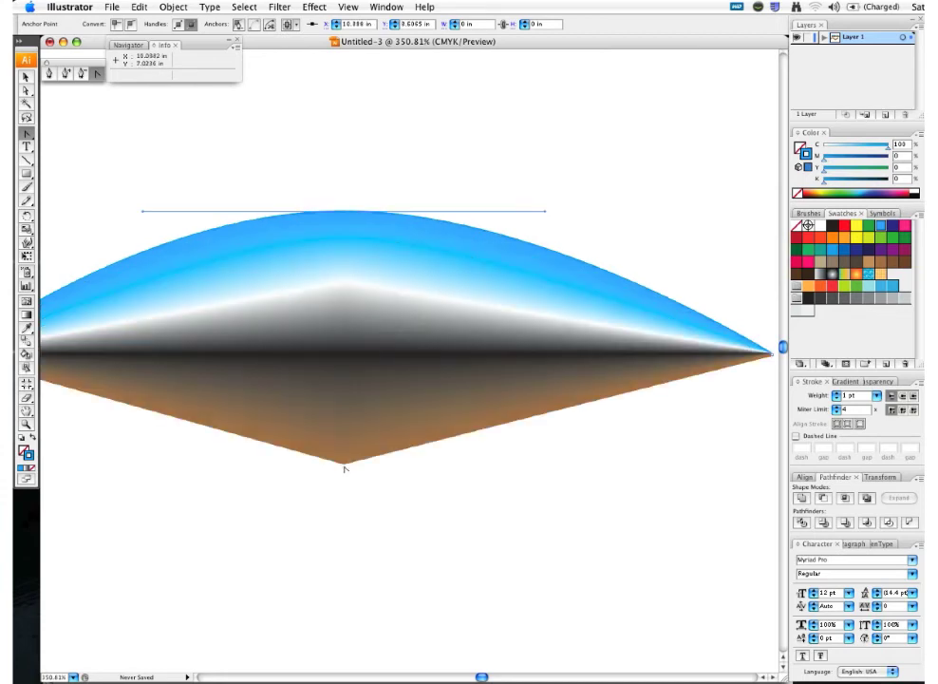
pyautogui.moveTo(345, 465); pyautogui.dragTo(563, 462)
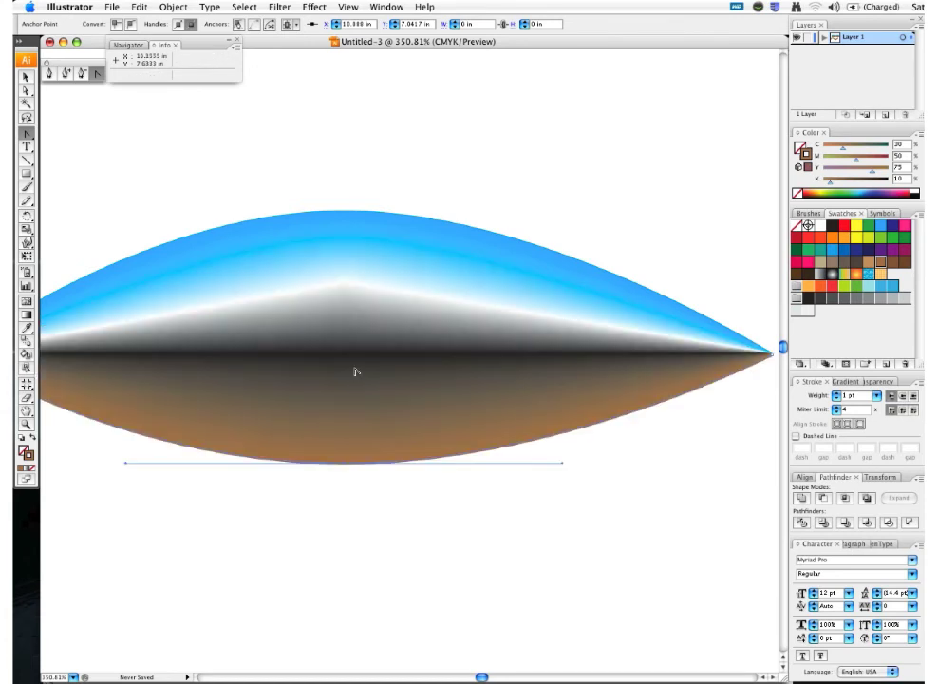
# Convert the white line's middle anchor to a smooth point with shorter horizontal handles, and deselect the blend.
pyautogui.press('v')
pyautogui.click(350, 362)
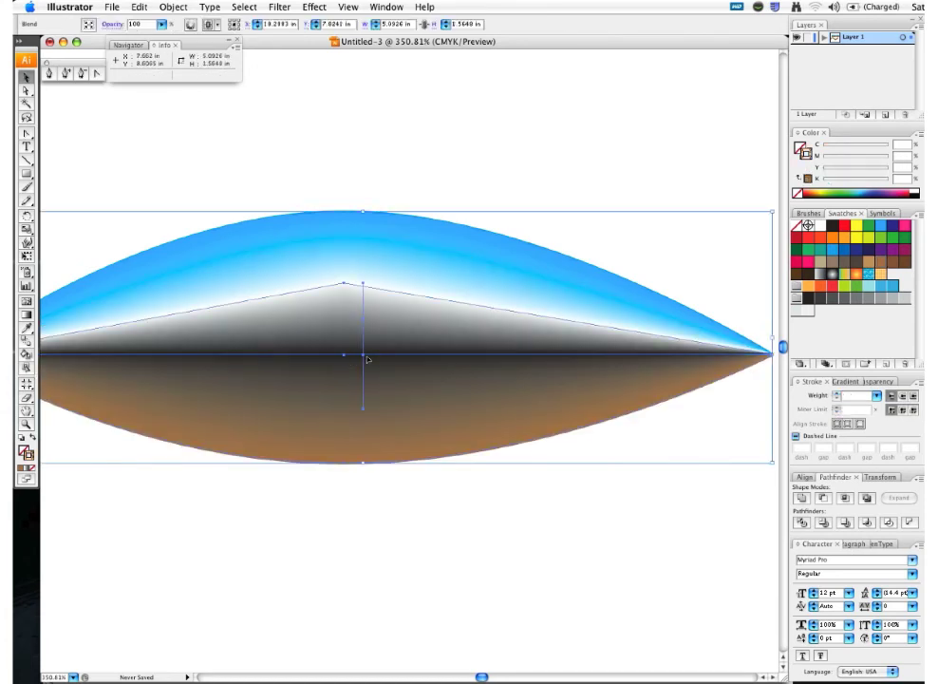
pyautogui.click(97, 73)
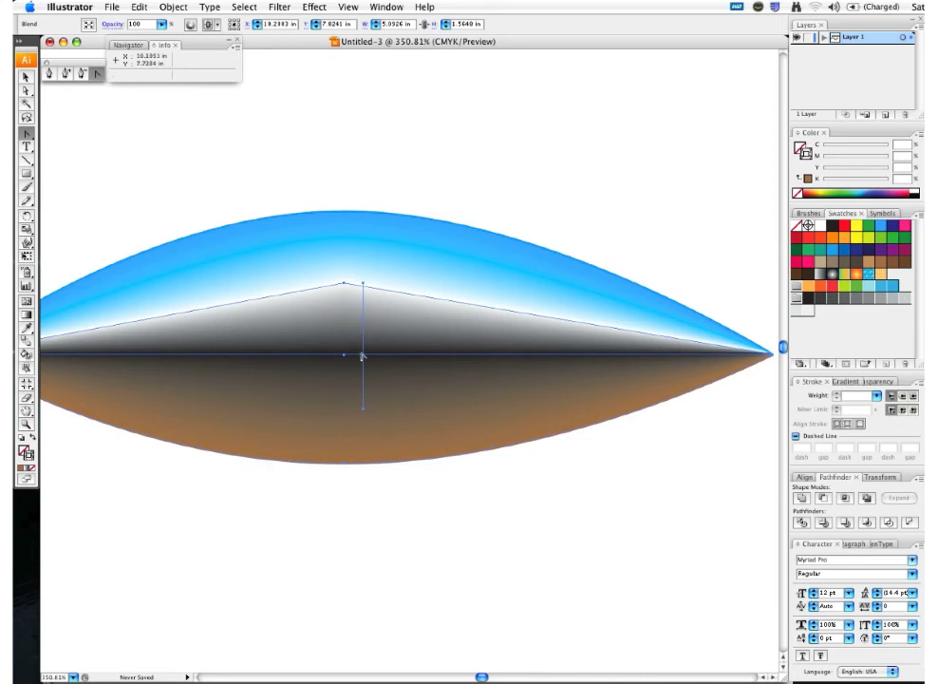
pyautogui.moveTo(345, 284); pyautogui.dragTo(490, 291)
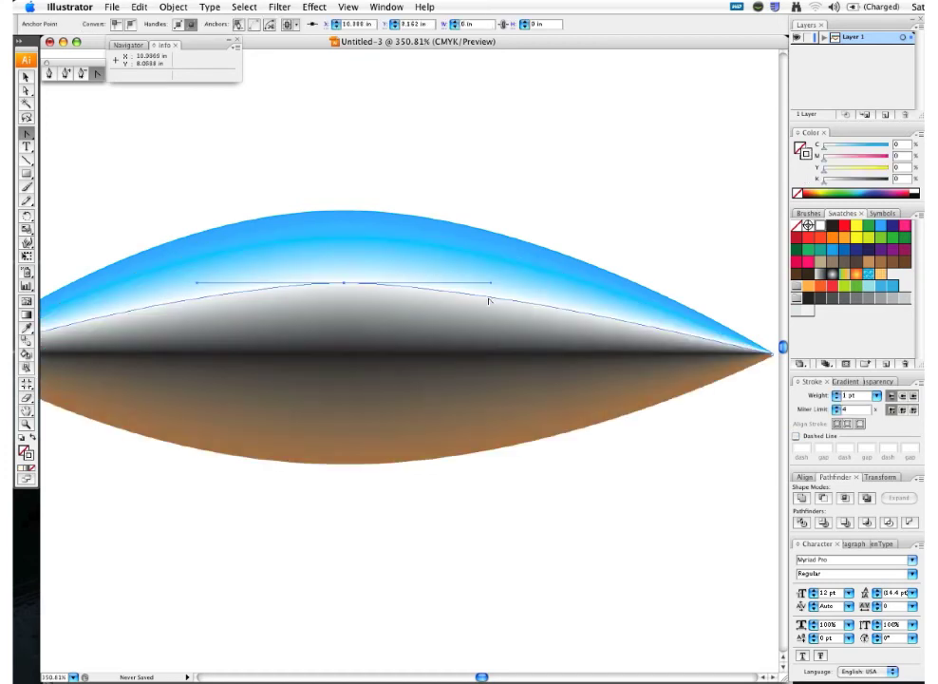
pyautogui.press('v')
pyautogui.click(504, 203)
# Move the tapered blend about 0.55 in right and 0.91 in up, and define it as a new art brush with the default options.
pyautogui.press('super+minus')
pyautogui.press('super+minus')
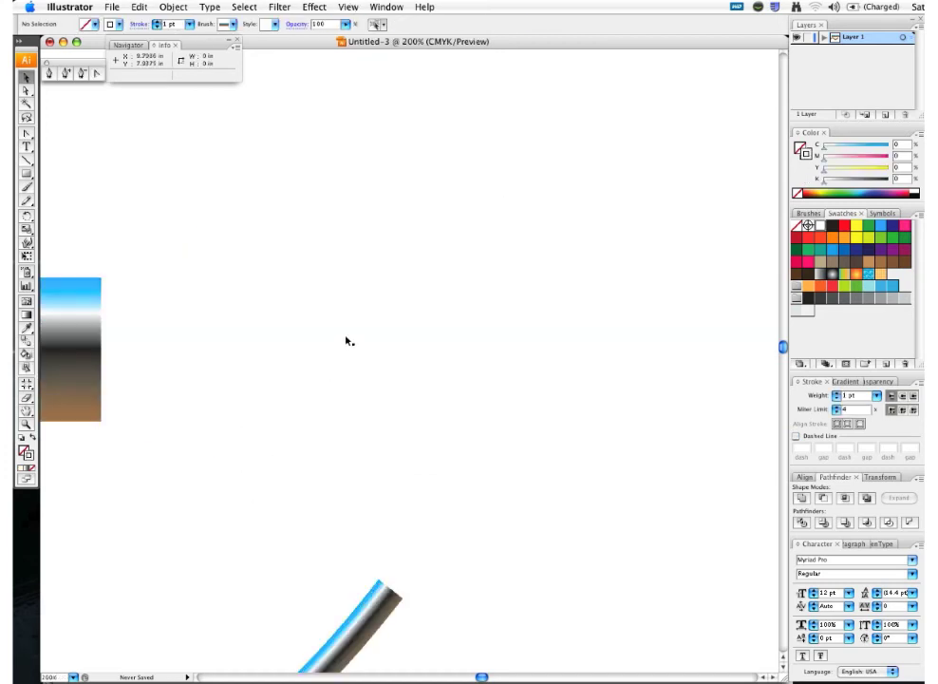
pyautogui.moveTo(347, 342)
pyautogui.mouseDown()
pyautogui.moveTo(793, 310)
pyautogui.moveTo(397, 268)
pyautogui.mouseUp()
pyautogui.click(808, 214)
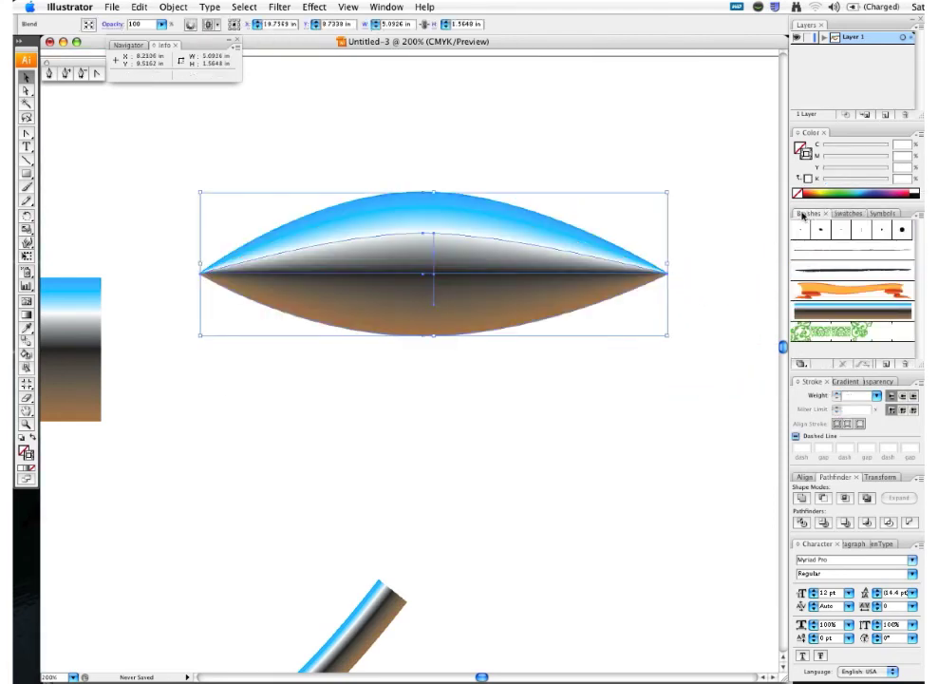
pyautogui.moveTo(475, 303)
pyautogui.mouseDown()
pyautogui.moveTo(723, 310)
pyautogui.moveTo(801, 328)
pyautogui.mouseUp()
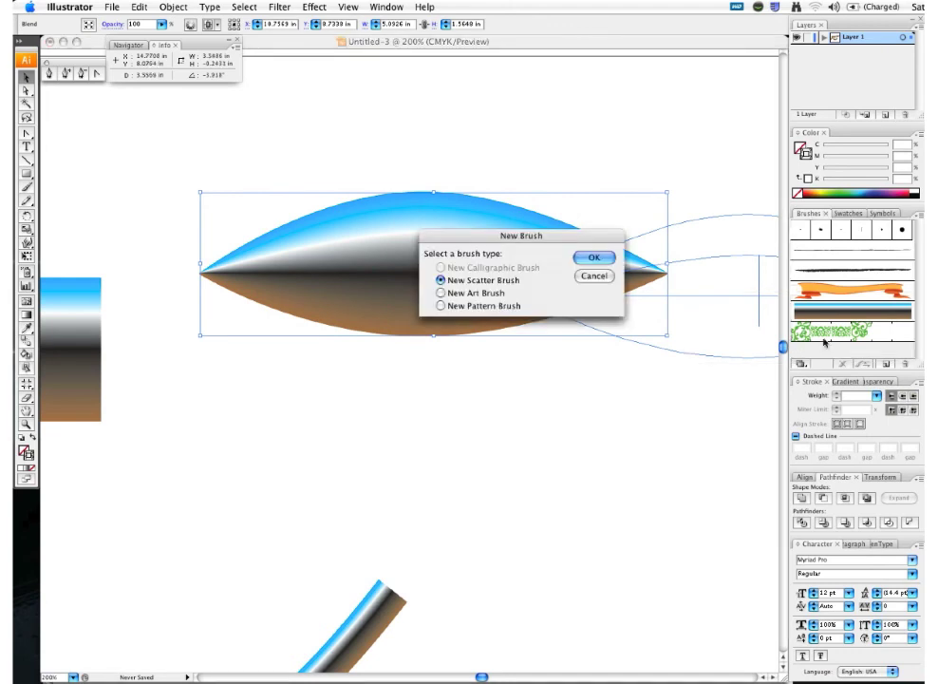
pyautogui.click(482, 294)
pyautogui.press('Return')
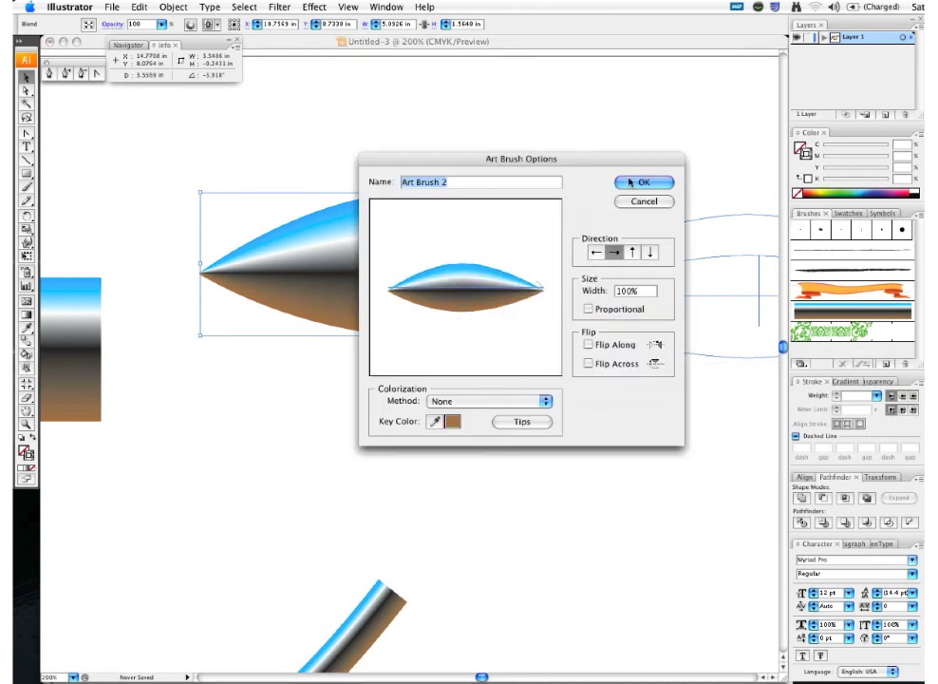
pyautogui.press('Return')
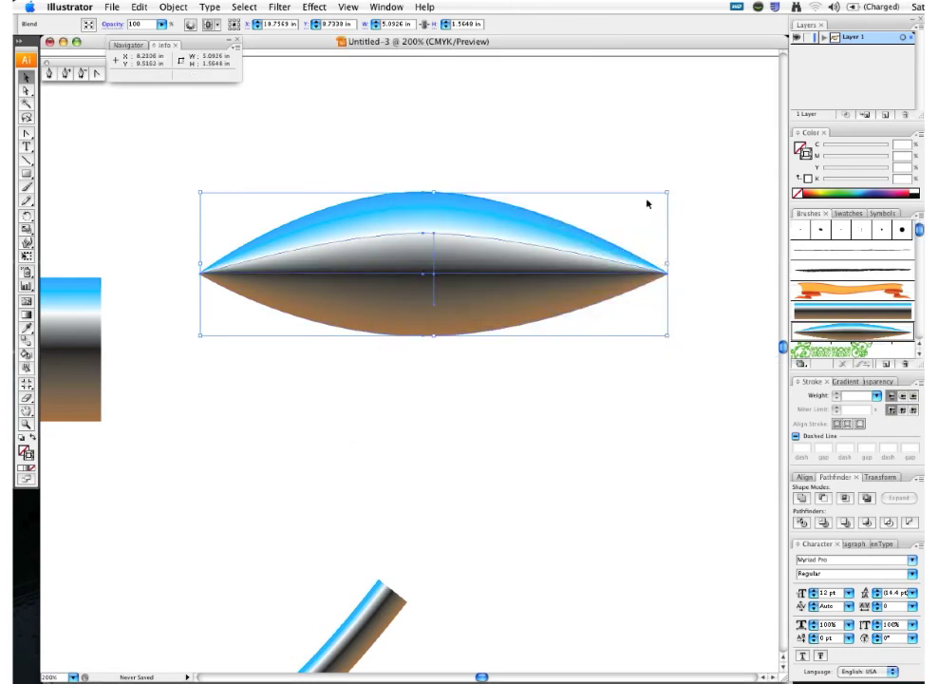
# Copy the brushed wavy path about 1.69 in straight down.
pyautogui.press('super+minus')
pyautogui.press('super+minus')
pyautogui.press('super+minus')
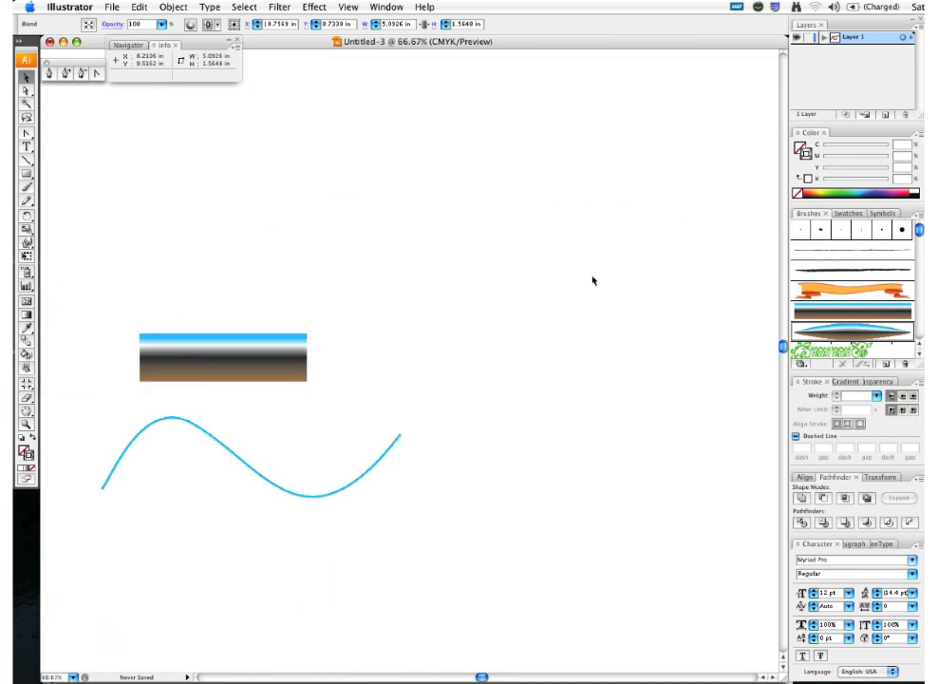
pyautogui.click(327, 438)
pyautogui.click(375, 472)
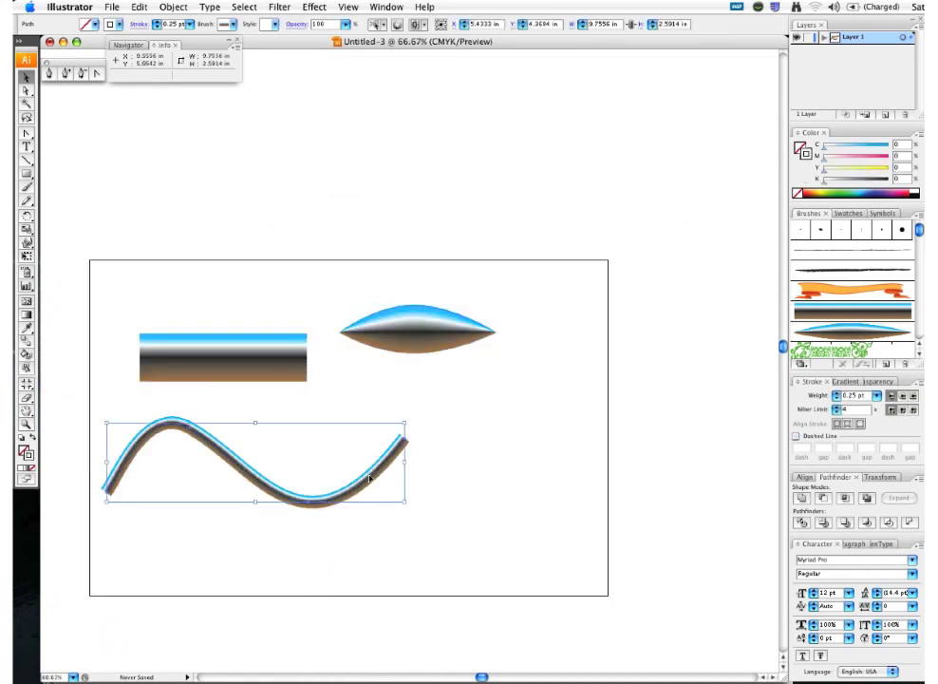
pyautogui.click(417, 478)
pyautogui.moveTo(361, 488); pyautogui.dragTo(356, 539)
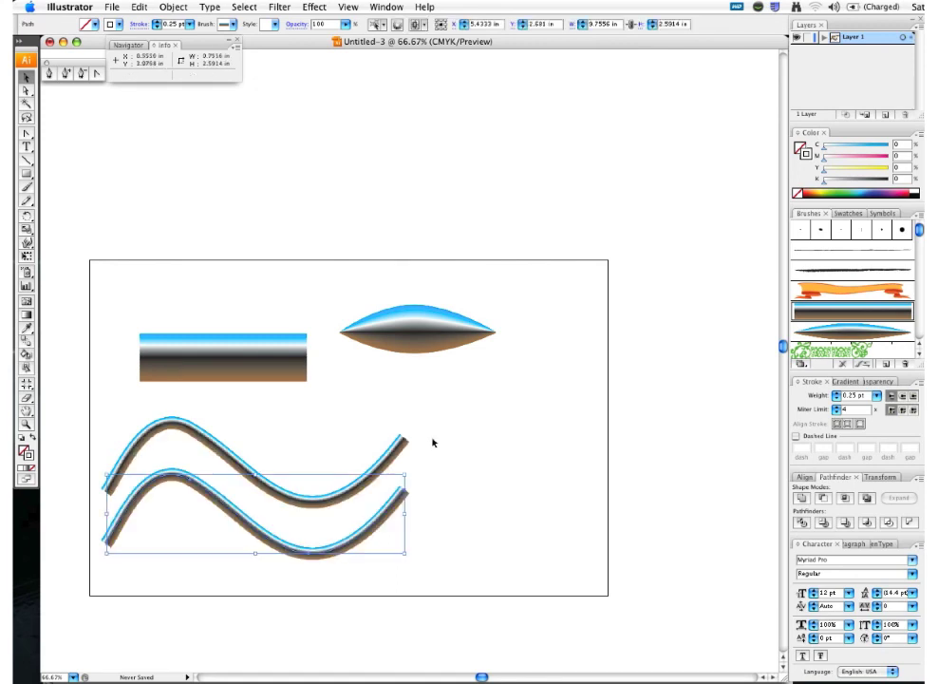
# Apply the new tapered chrome art brush to the upper wavy path and view both curves closer for comparison.
pyautogui.click(410, 454)
pyautogui.click(399, 449)
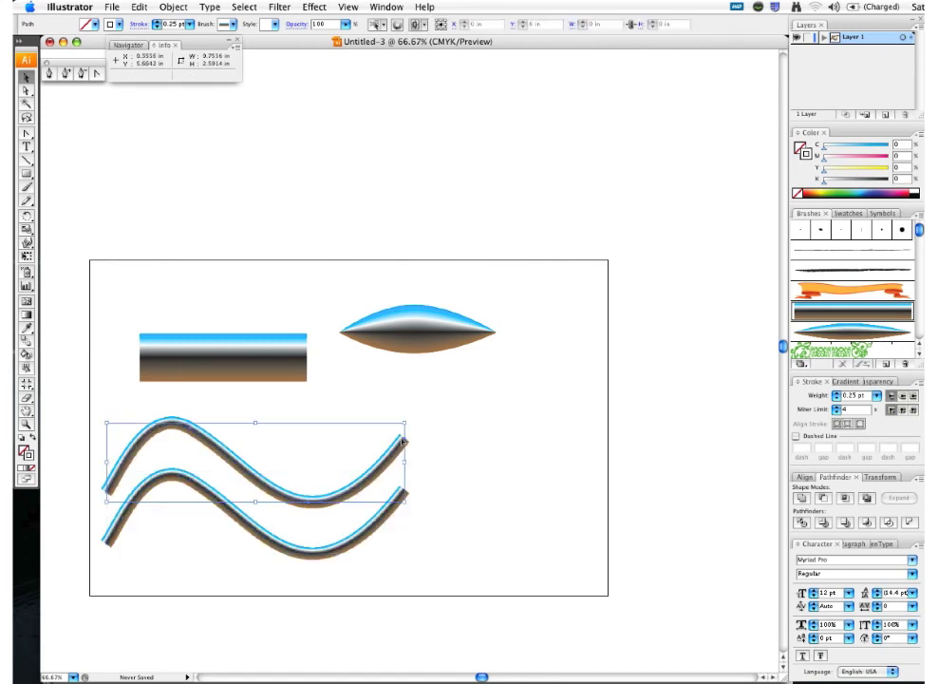
pyautogui.click(834, 333)
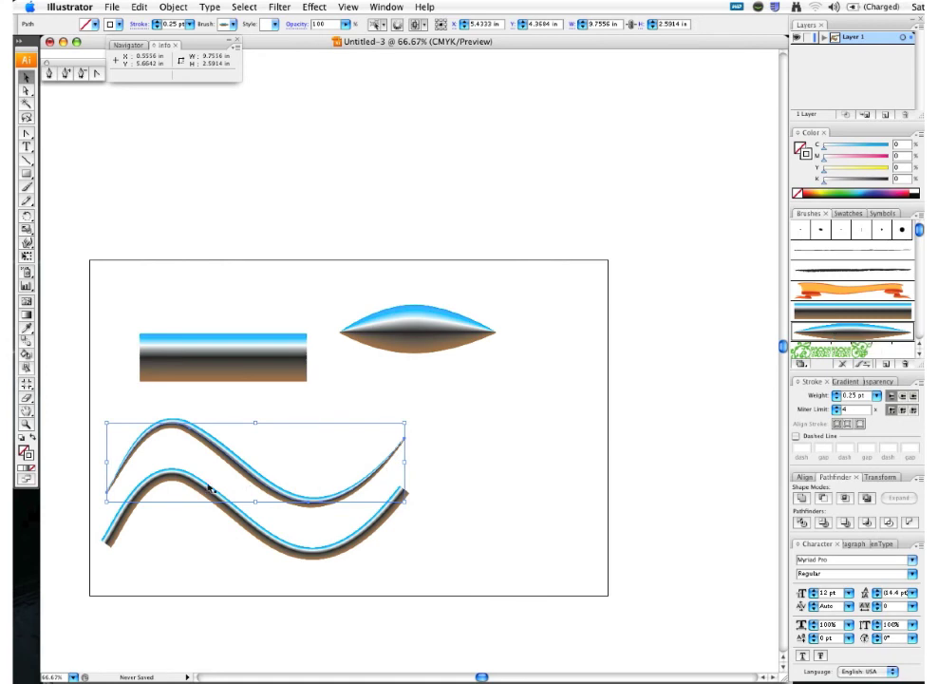
pyautogui.click(504, 454)
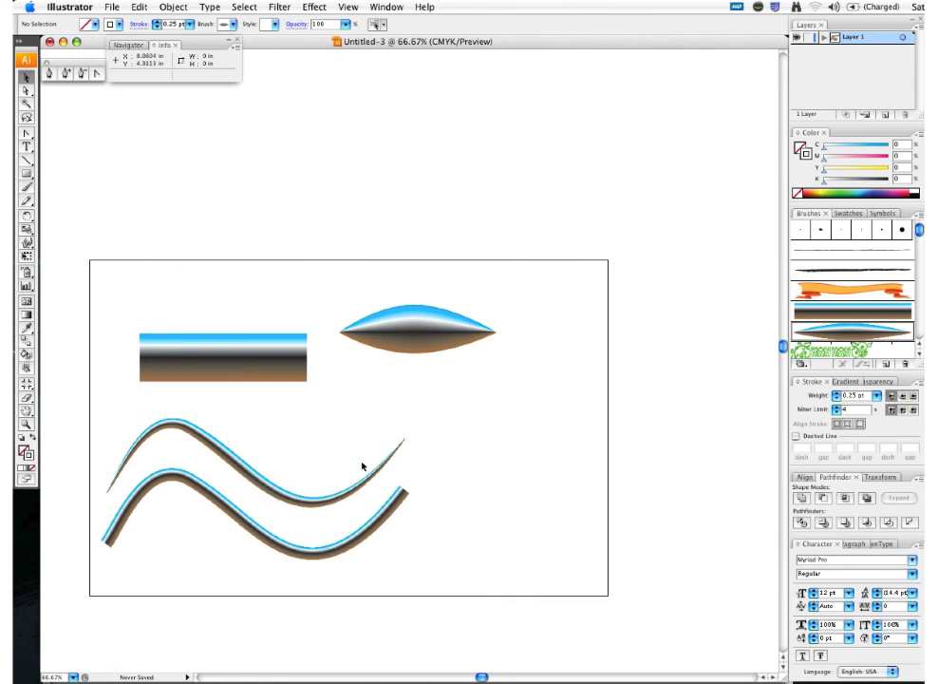
pyautogui.moveTo(75, 340); pyautogui.dragTo(479, 603)
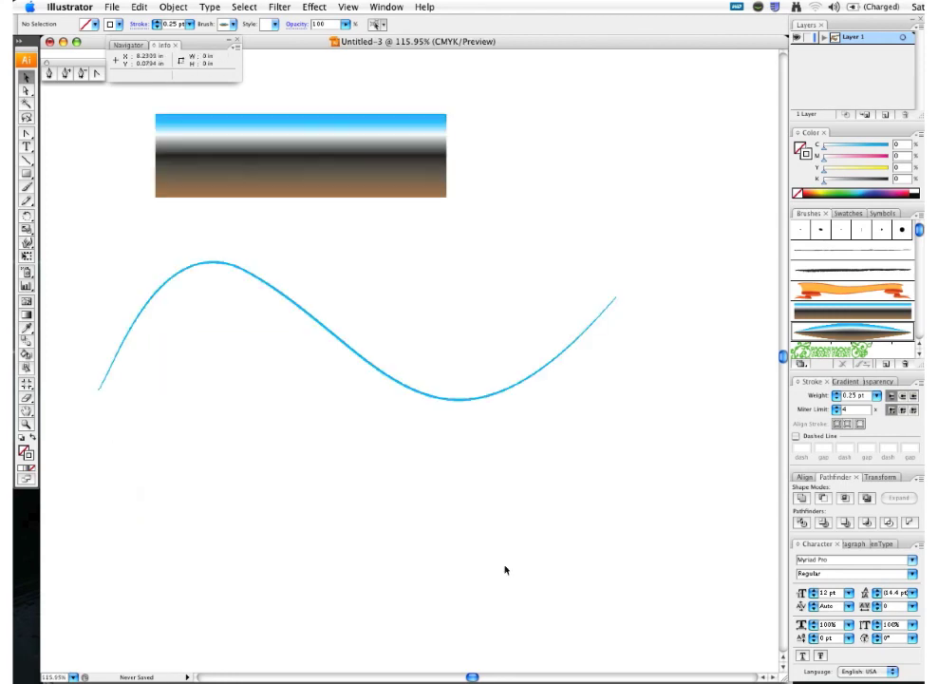